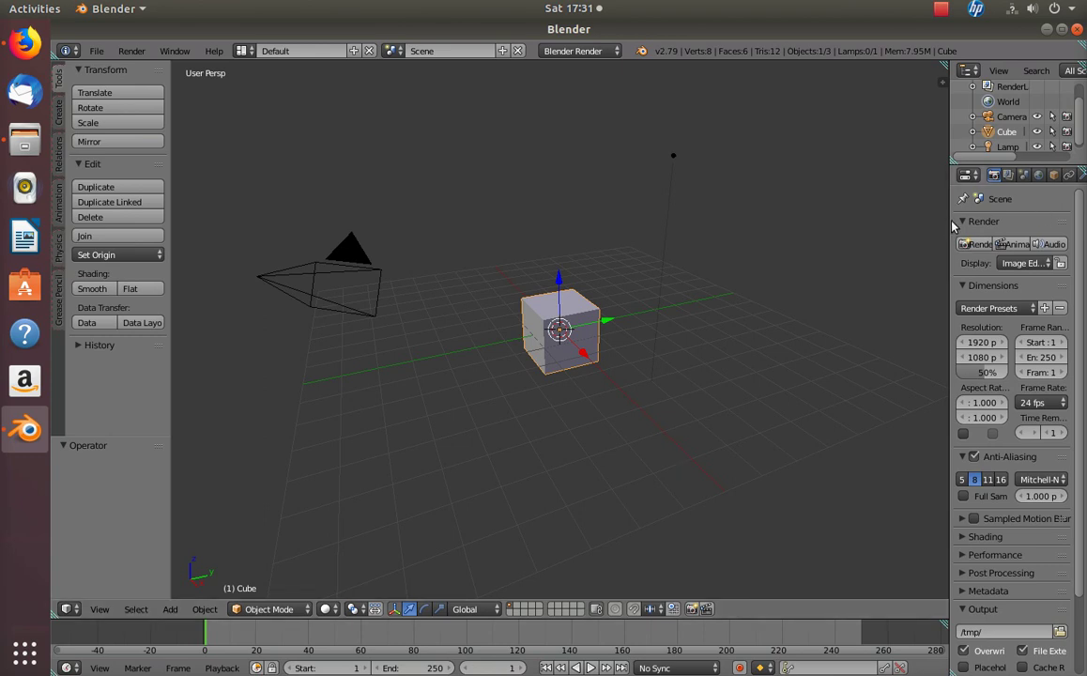
Widen the properties editor beside the 3D view and keep the cube in Object Mode.
left_click_drag(949, 223, 884, 224)
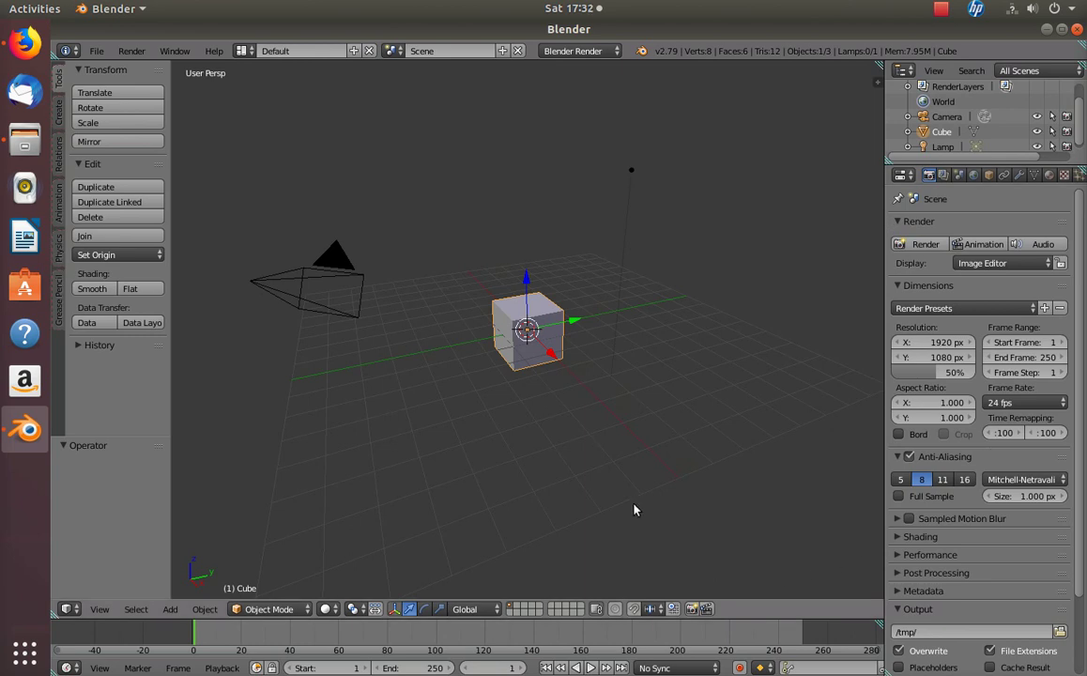
left_click(272, 609)
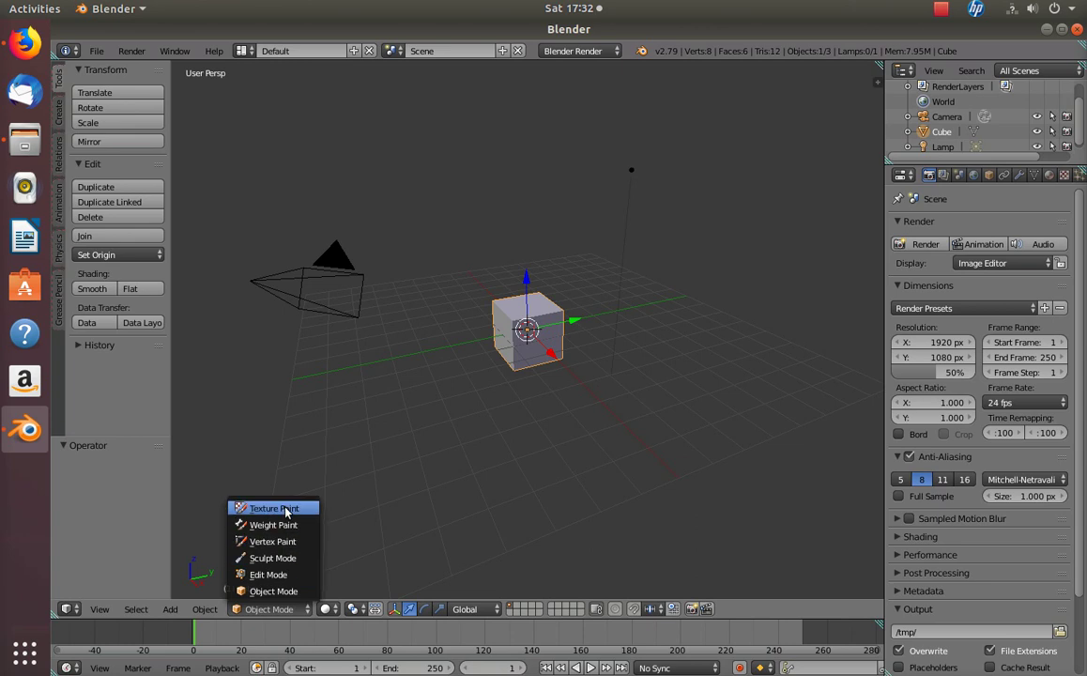
left_click(272, 592)
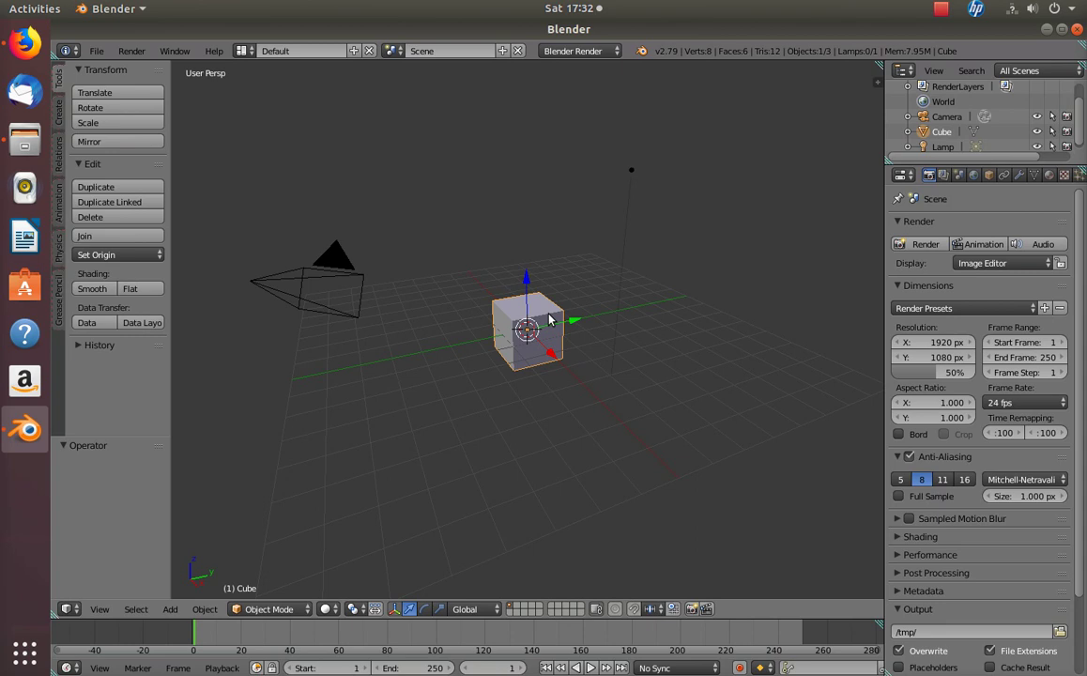
Switch the cube from Object Mode to Edit Mode.
scroll(540, 394, "up", 7)
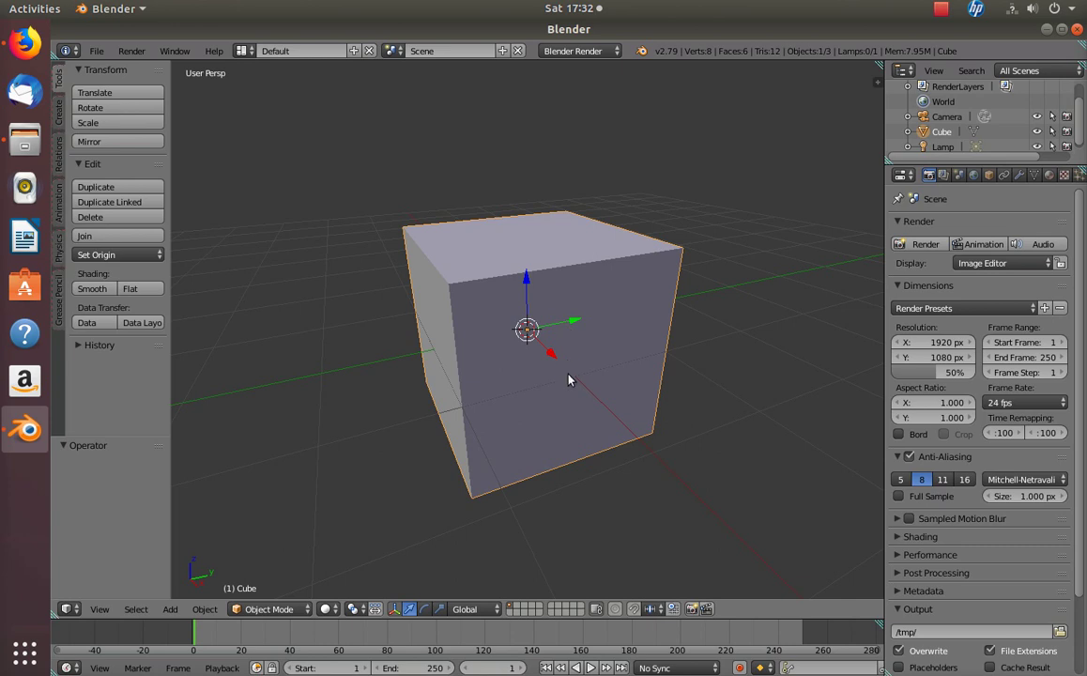
scroll(569, 376, "down", 3)
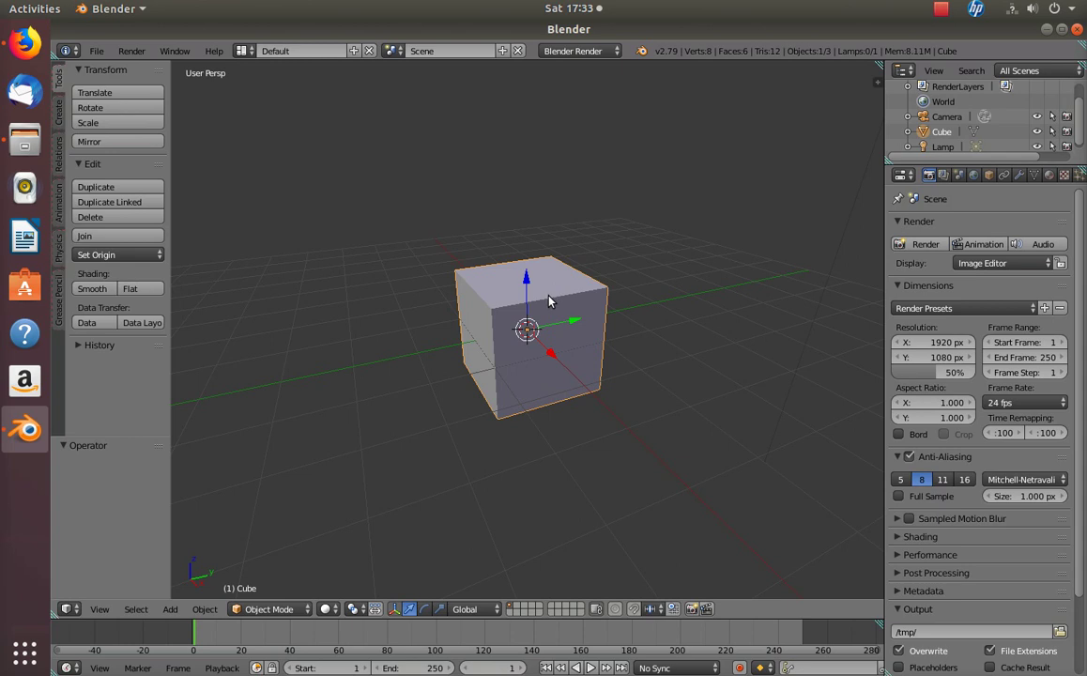
left_click(302, 610)
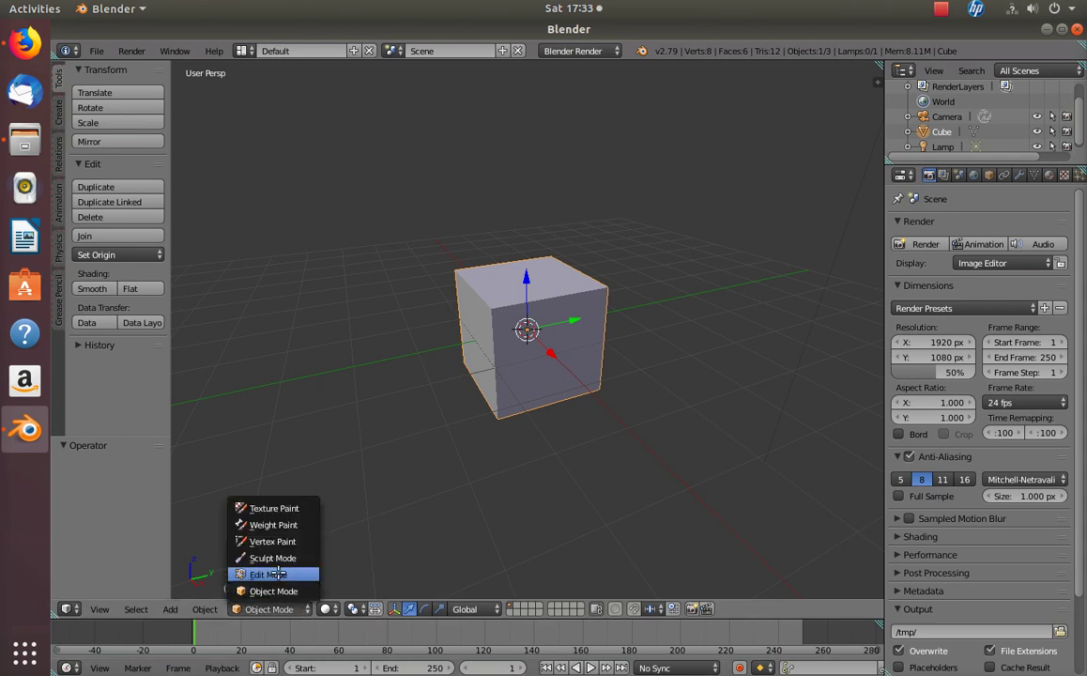
left_click(284, 574)
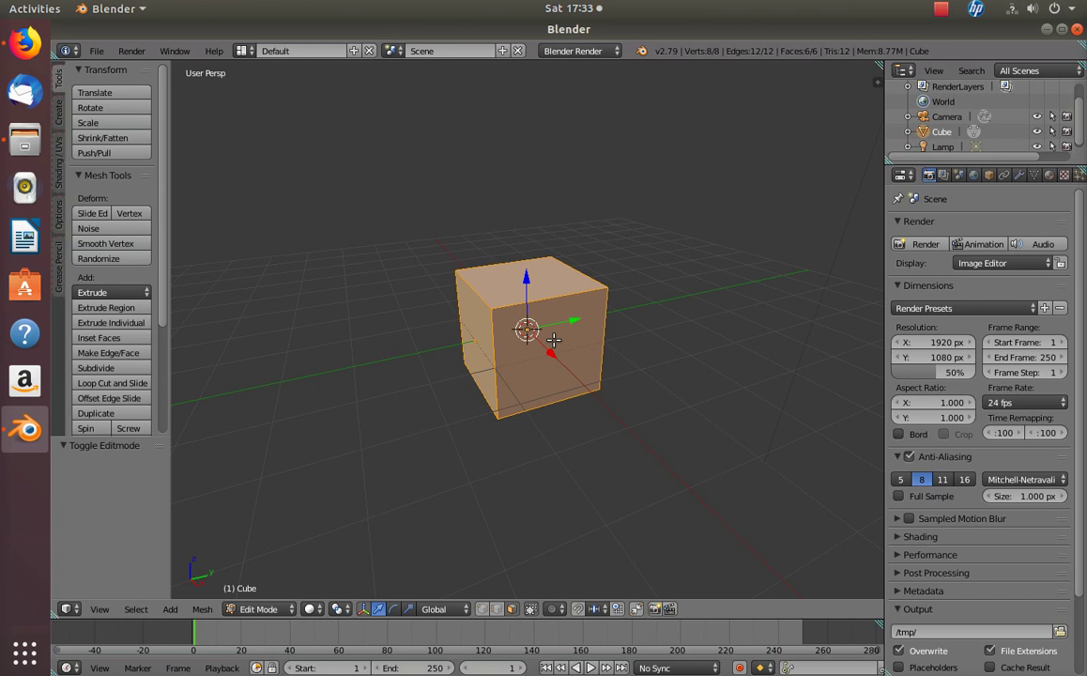
Deselect the whole mesh and select the cube's visible faces one at a time, ending with the top face.
key("a")
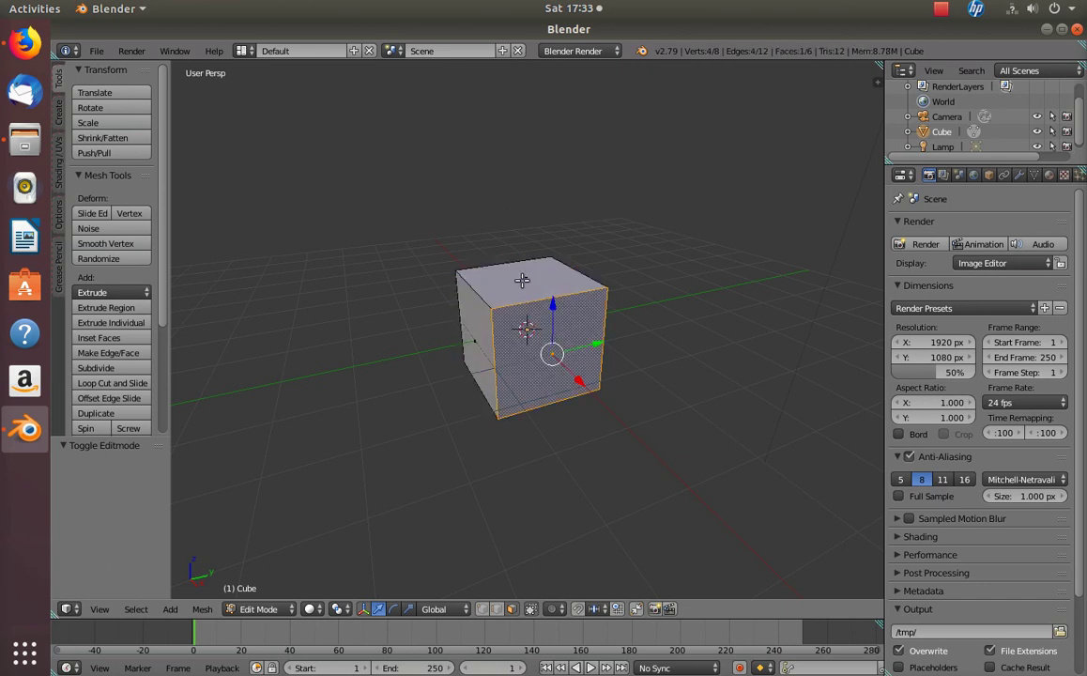
right_click(475, 255)
right_click(476, 327)
right_click(549, 341)
right_click(529, 286)
right_click(475, 328)
right_click(492, 312)
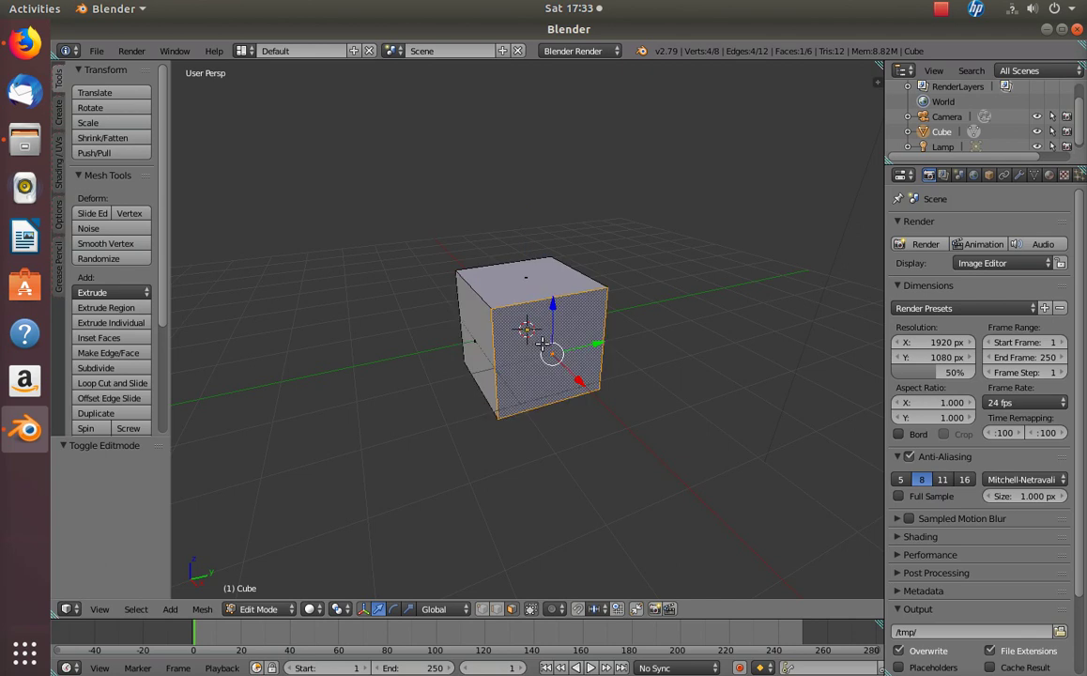
right_click(538, 279)
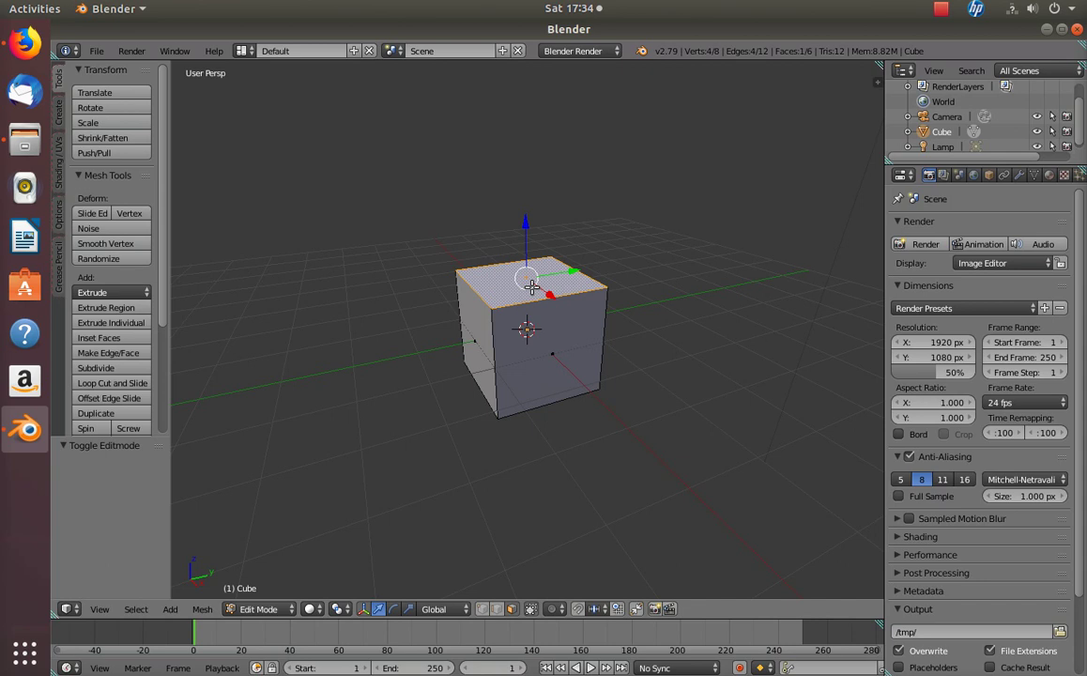
Extrude the cube's top face upward by about 1.236 units.
key("e")
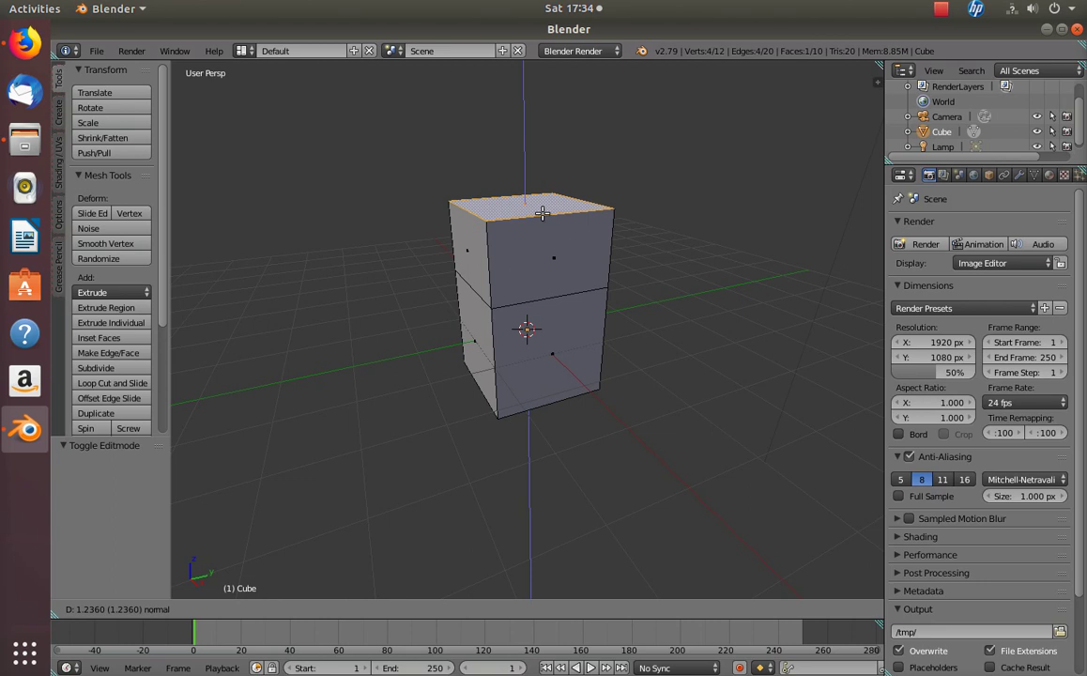
left_click(542, 214)
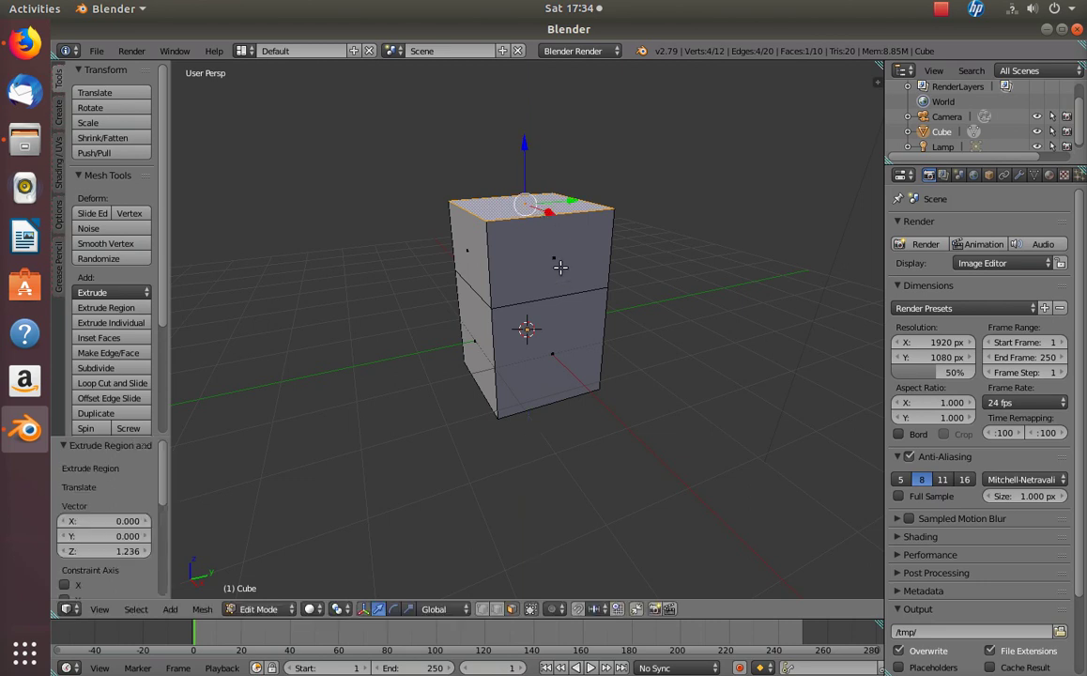
Try moving the front face of the extruded upper block, and undo the extrusion.
right_click(514, 254)
key("g")
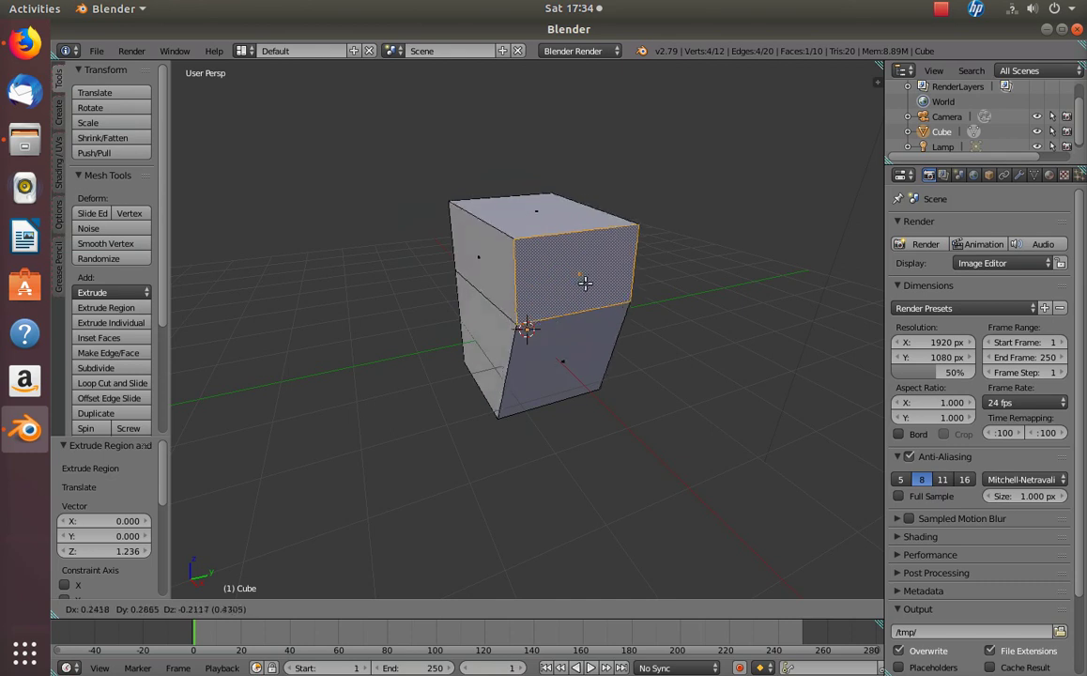
key("Escape")
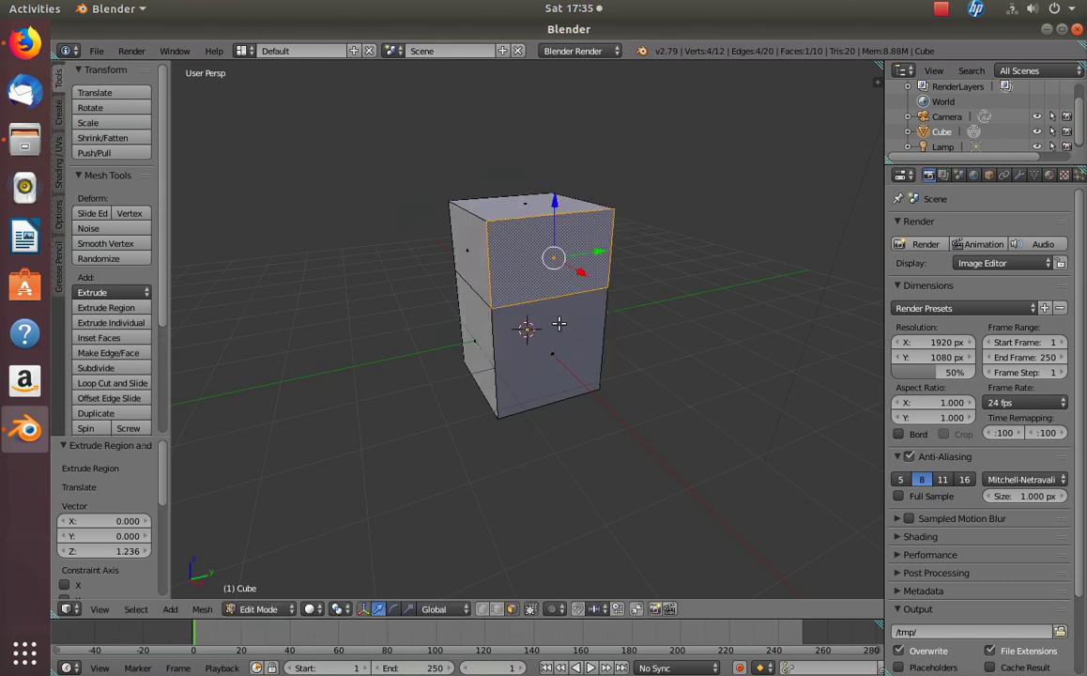
right_click(479, 200)
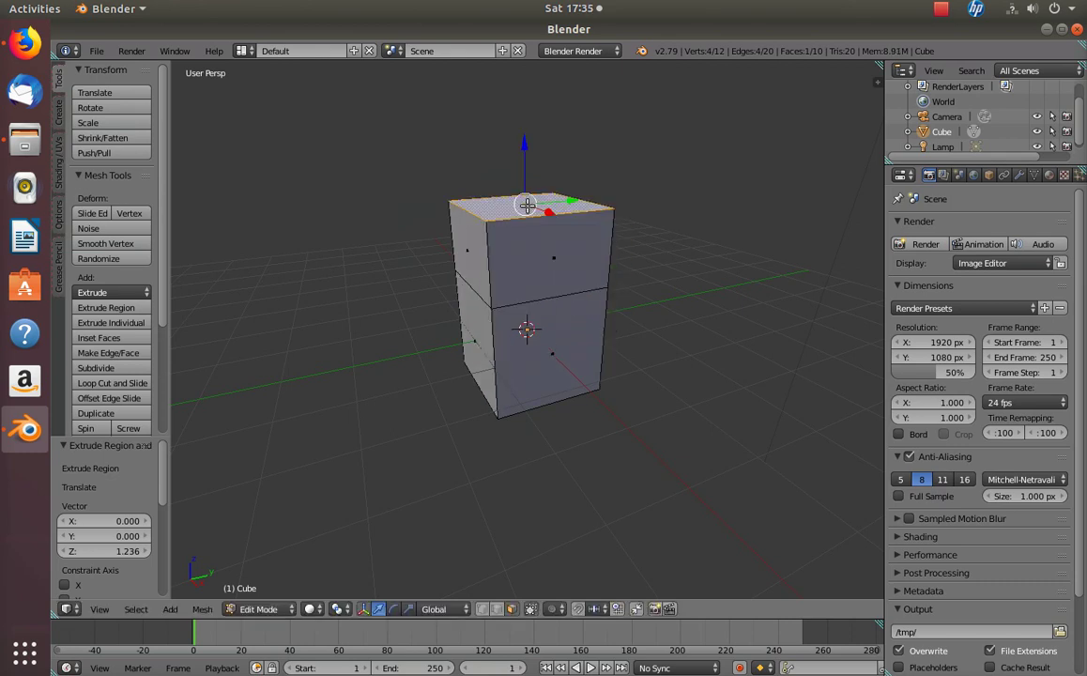
right_click(579, 265)
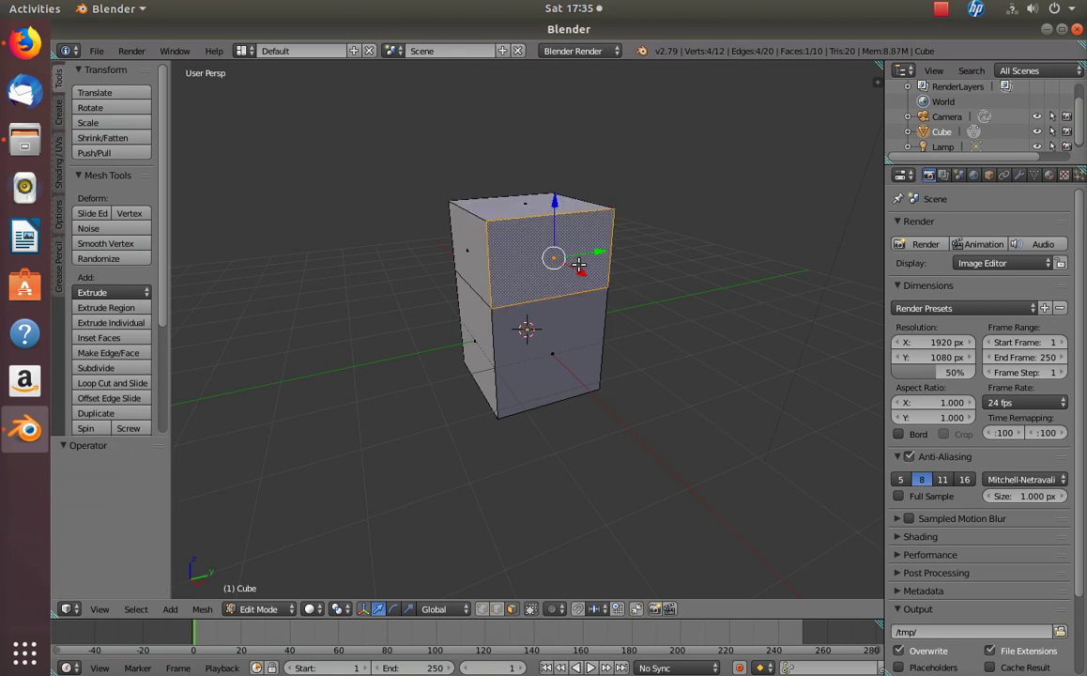
key("ctrl+z")
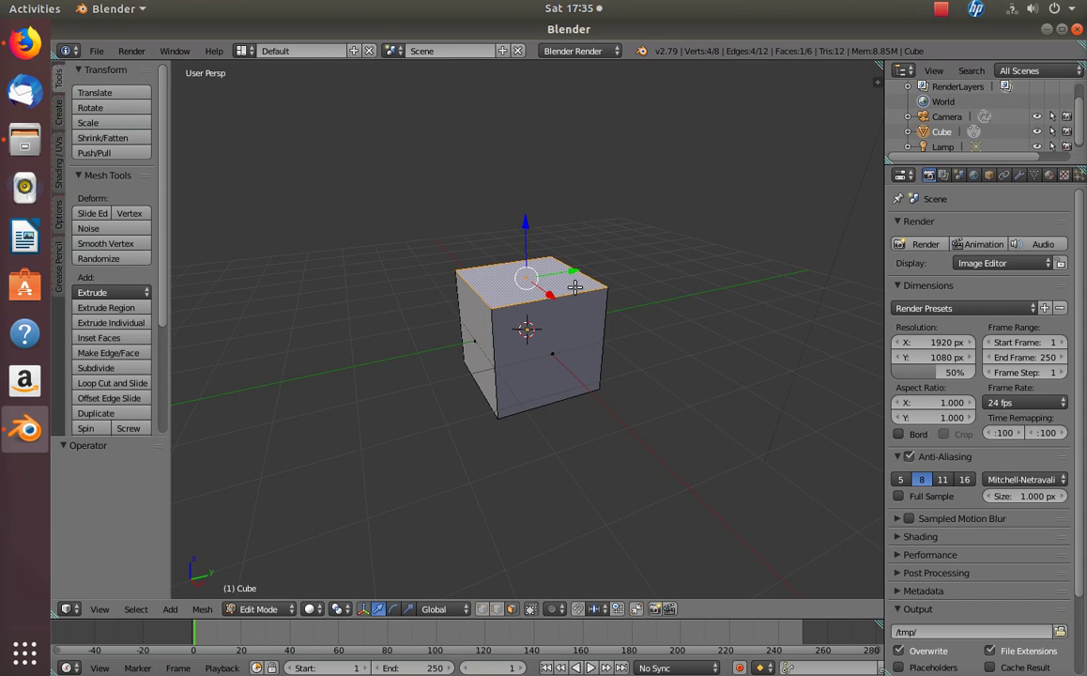
Move the cube's top face freely by about -0.108 in X, 0.105 in Y and 0.103 in Z.
scroll(634, 329, "up", 5)
scroll(635, 330, "down", 2)
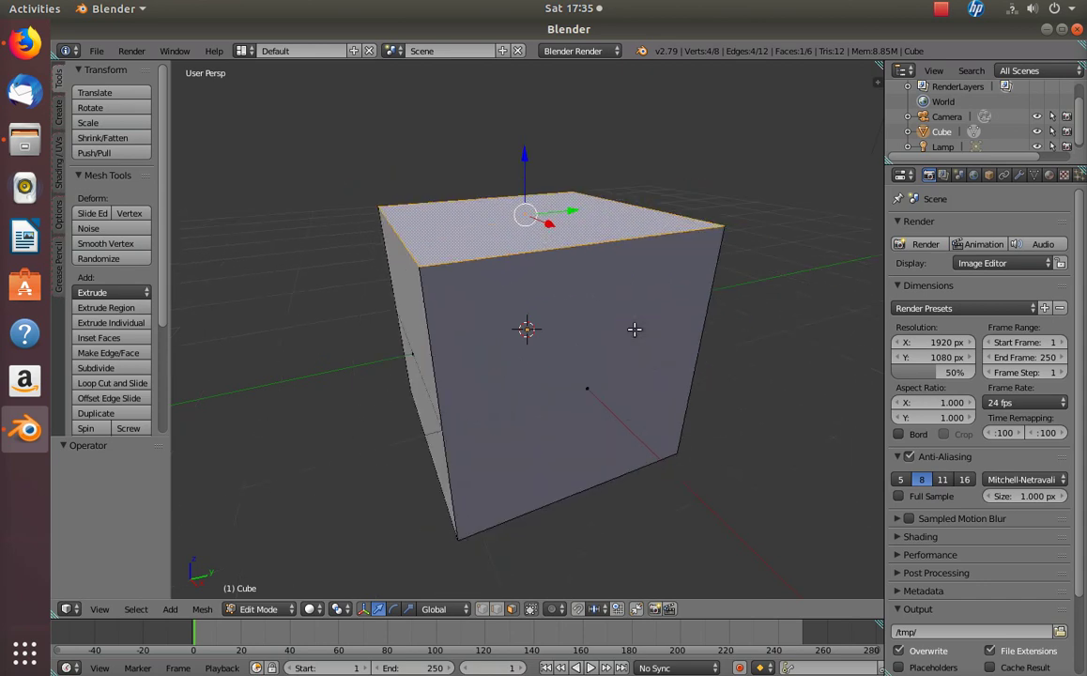
middle_click_drag(623, 237, 614, 290)
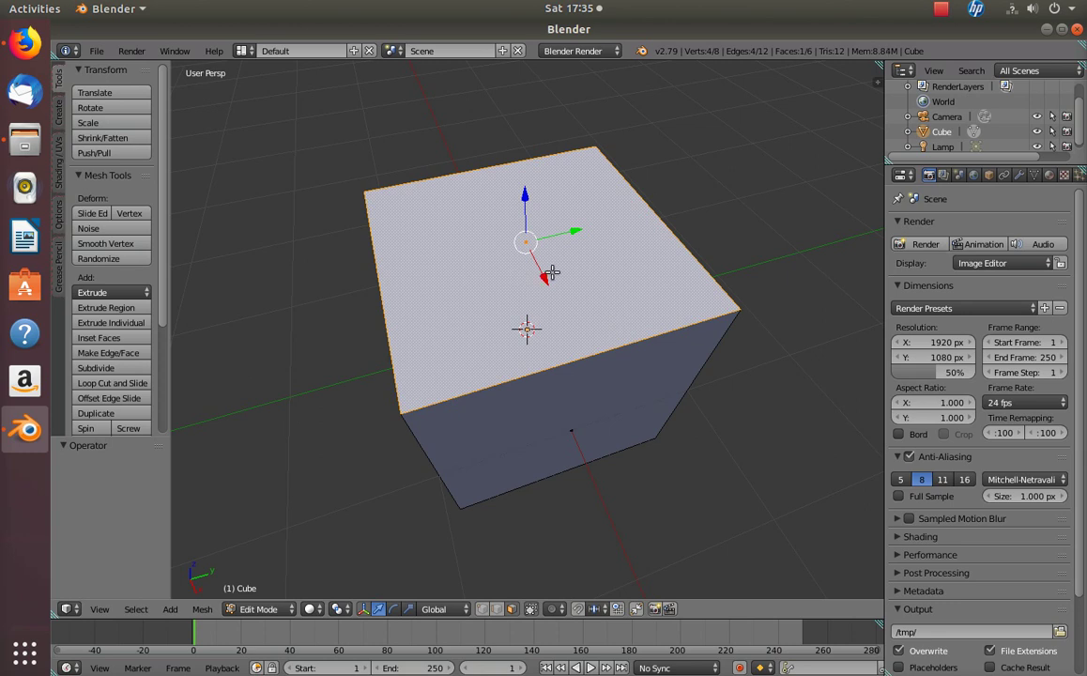
key("g")
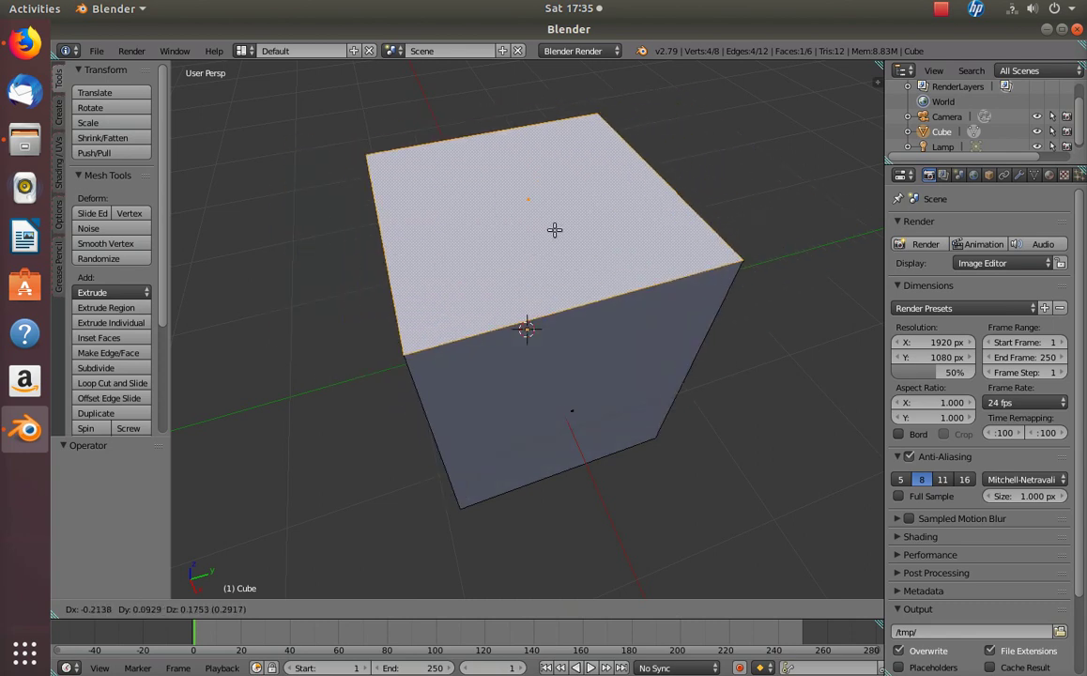
left_click(565, 263)
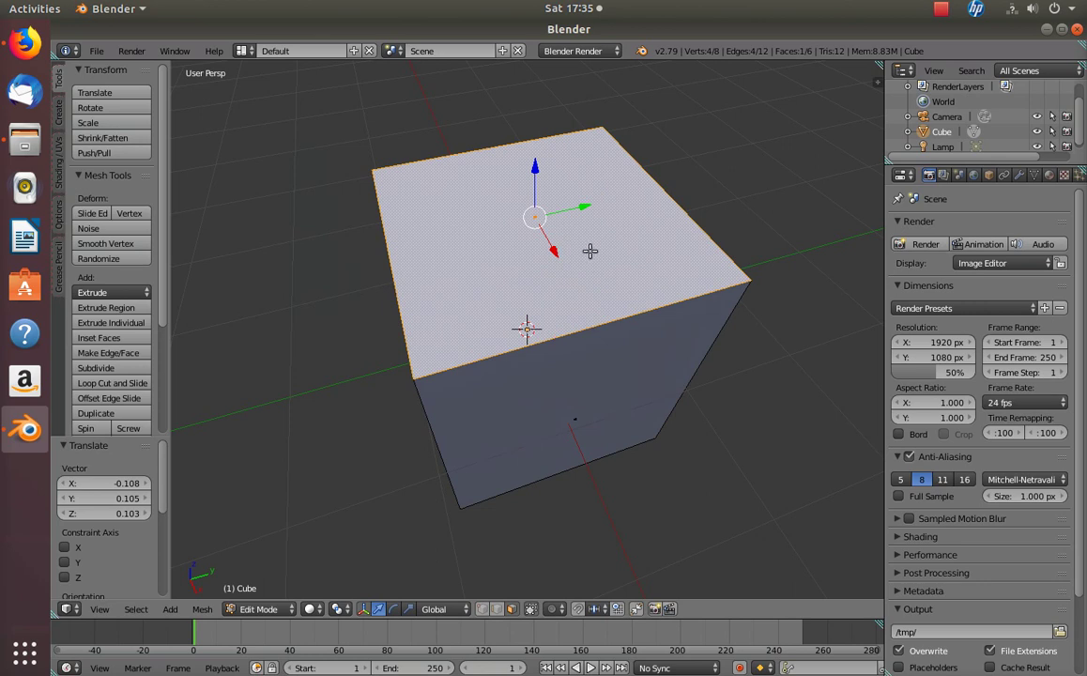
Inset the cube's top face by about 0.293, and inset the resulting inner face by about 0.39.
scroll(590, 251, "down", 3)
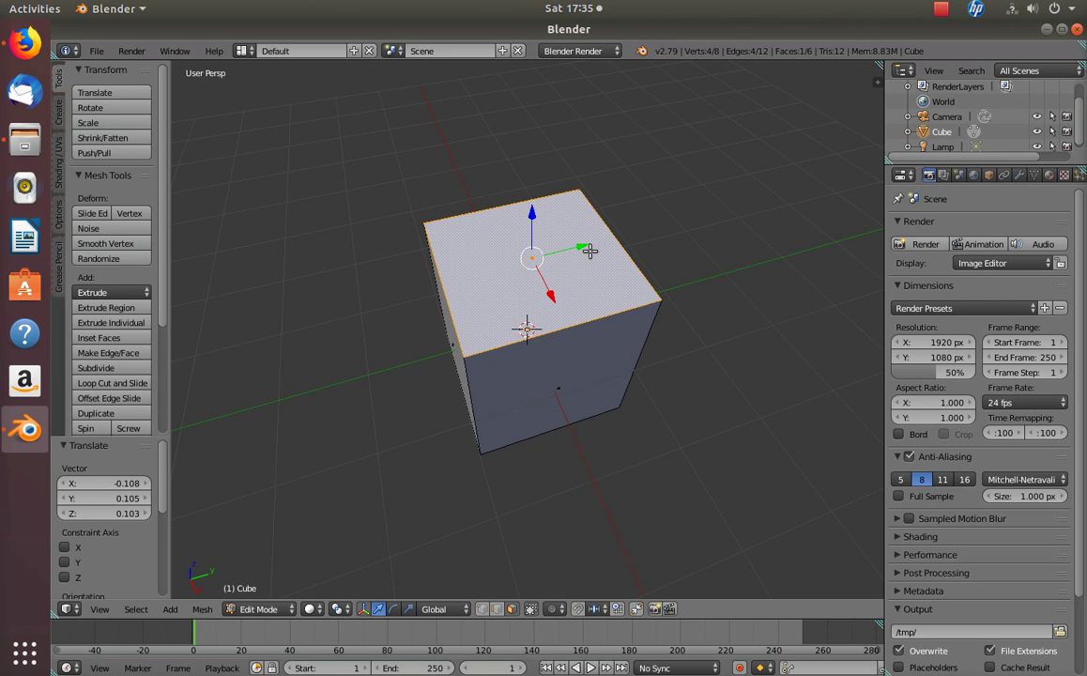
middle_click_drag(589, 301, 589, 274)
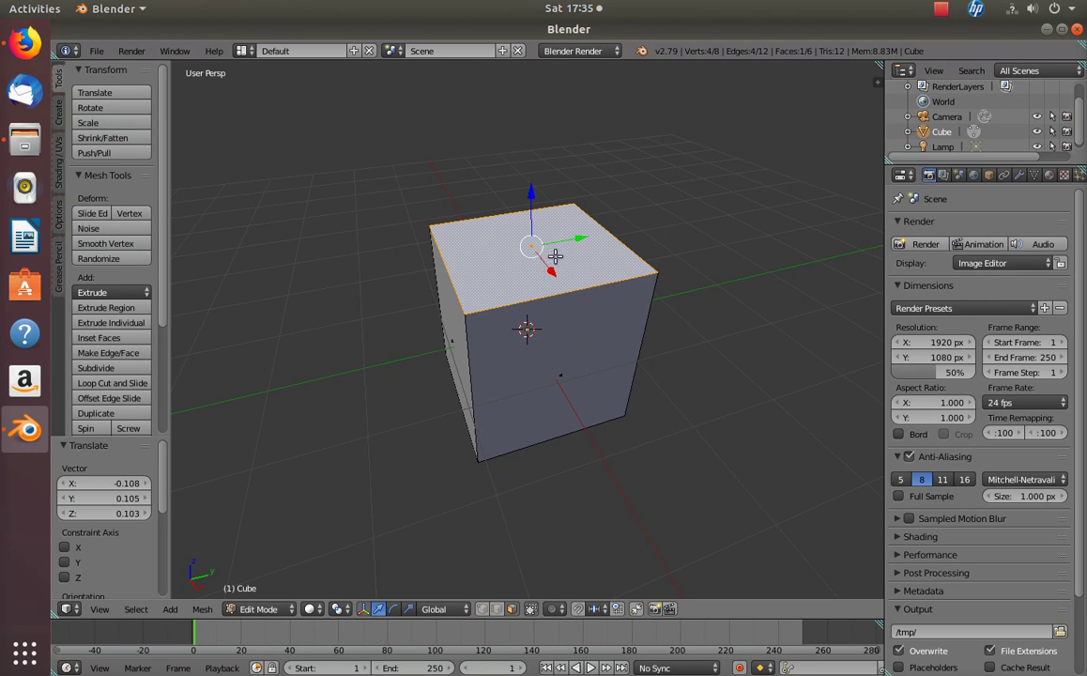
key("i")
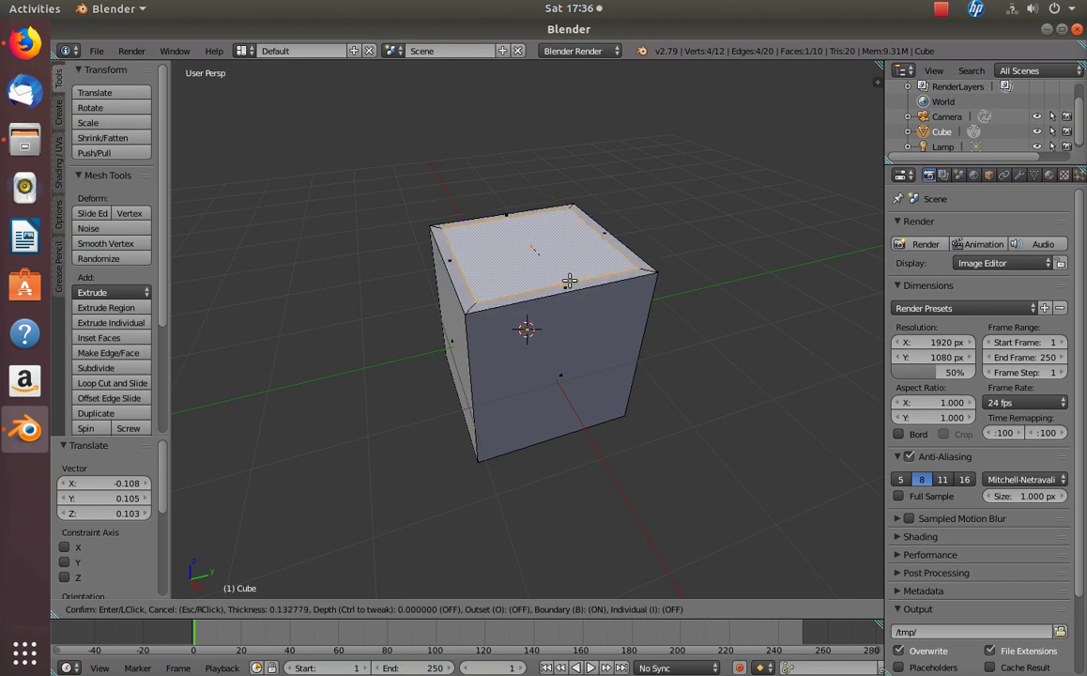
left_click(531, 245)
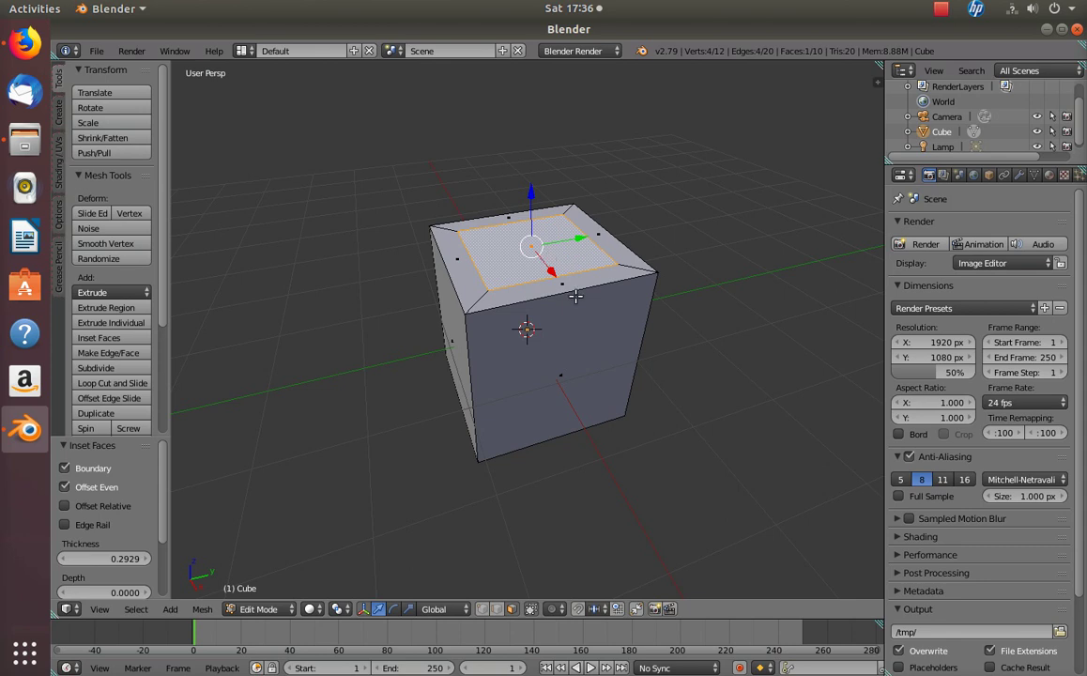
key("i")
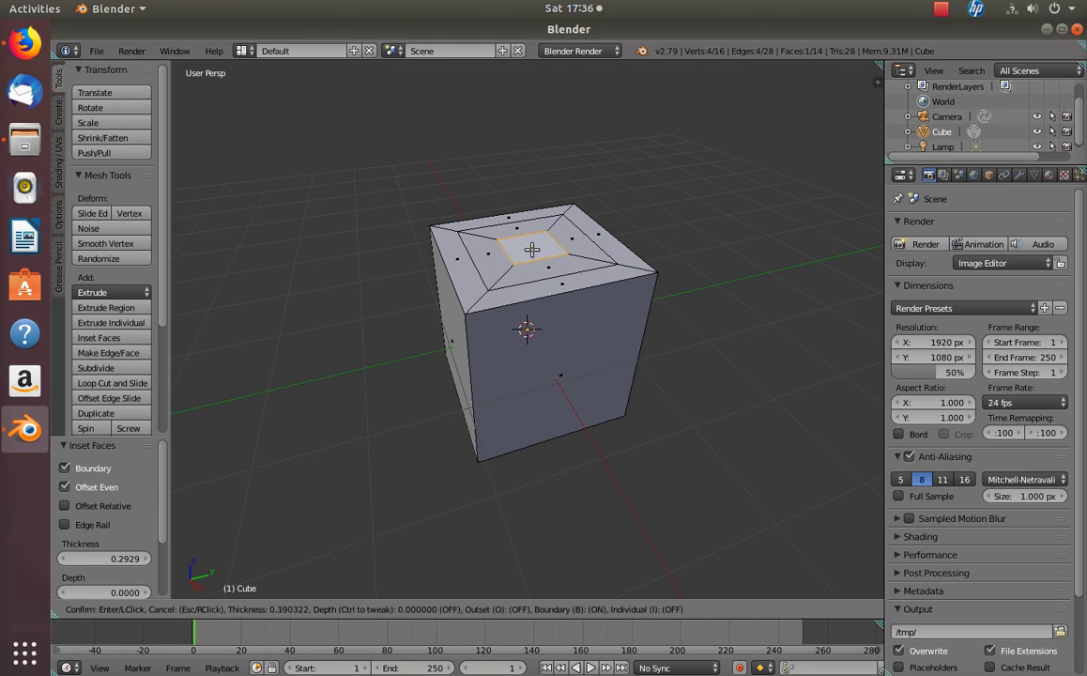
left_click(580, 286)
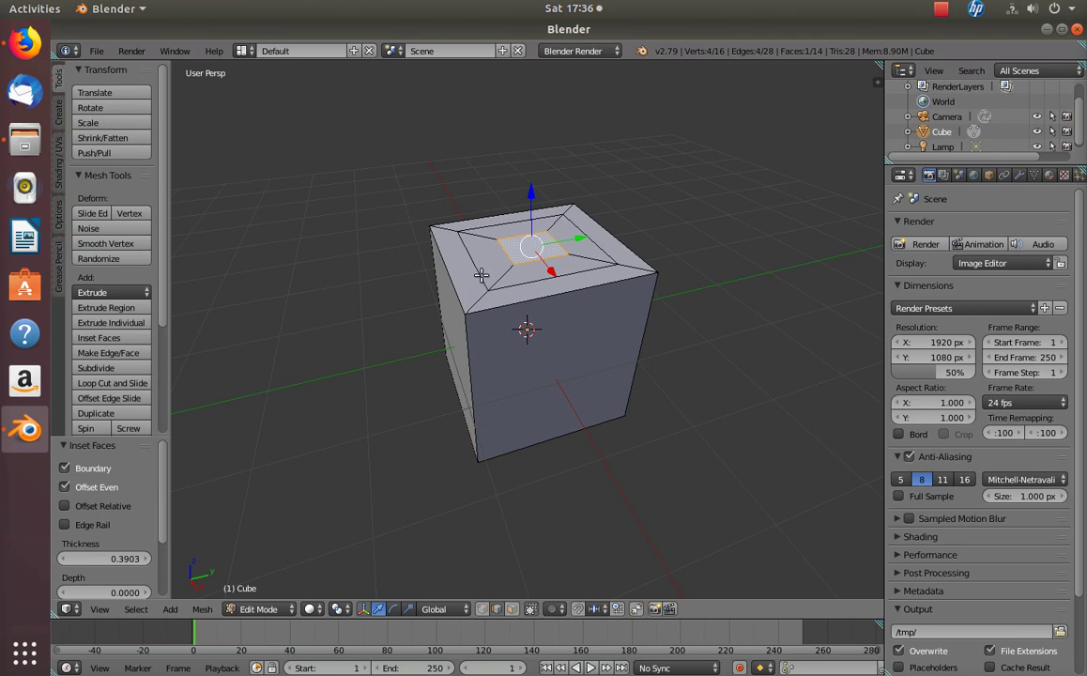
Switch to edge selection and select individual edges of the inset top faces one after another.
left_click(441, 249)
left_click(463, 202)
left_click(589, 235)
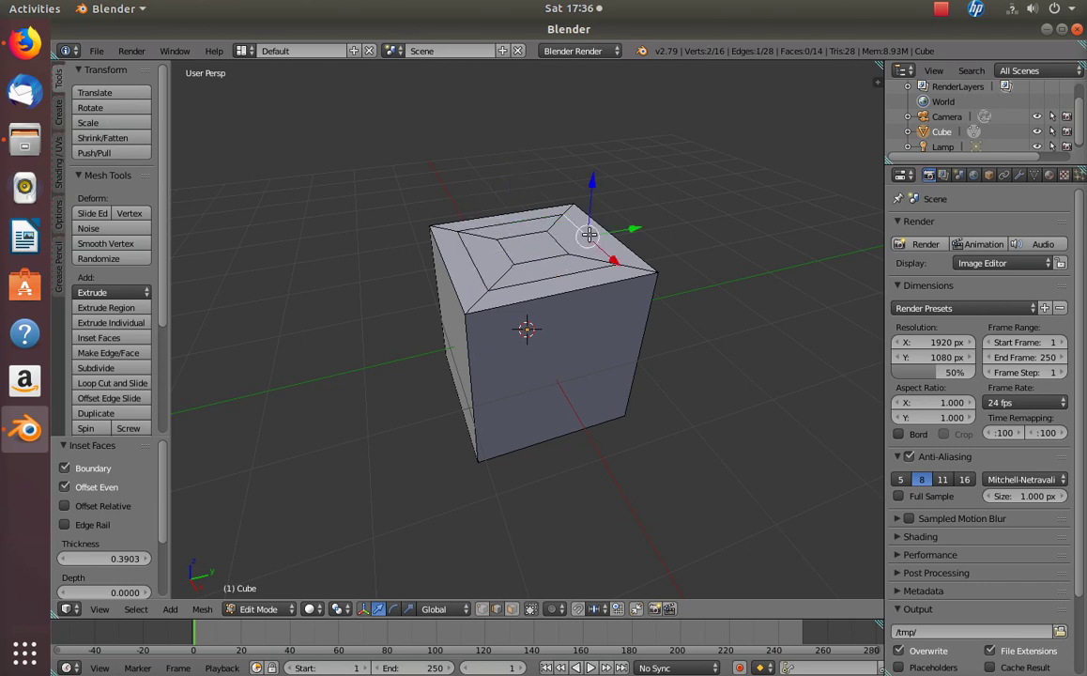
right_click(516, 251)
right_click(514, 256)
right_click(510, 254)
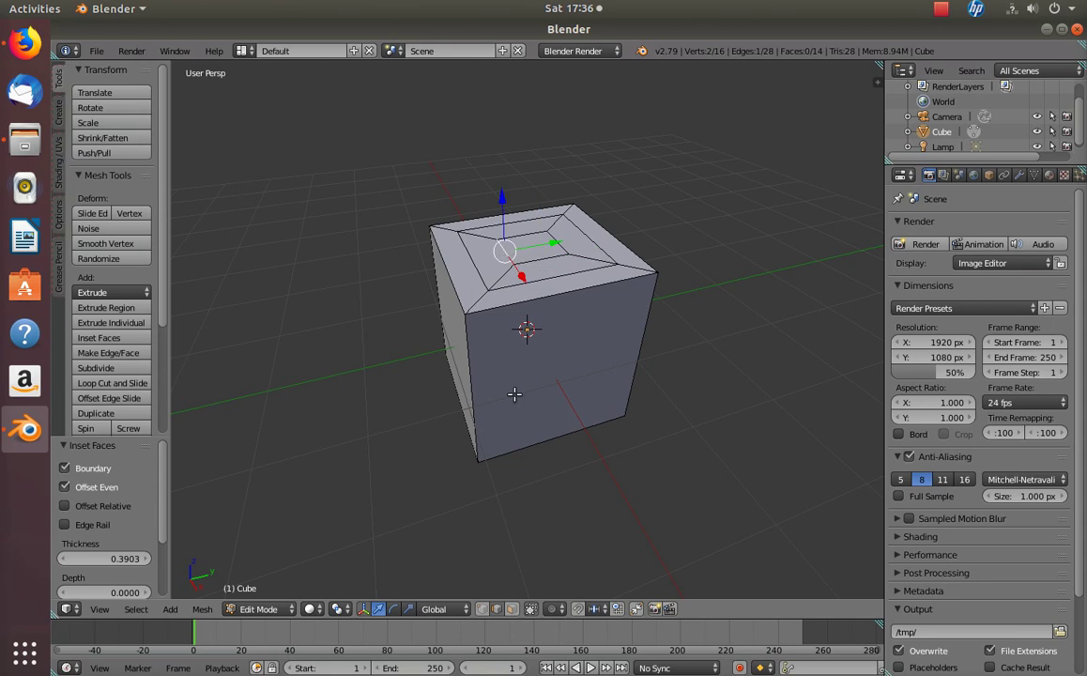
Switch to vertex selection and select individual corner vertices of the two top insets one after another.
left_click(482, 609)
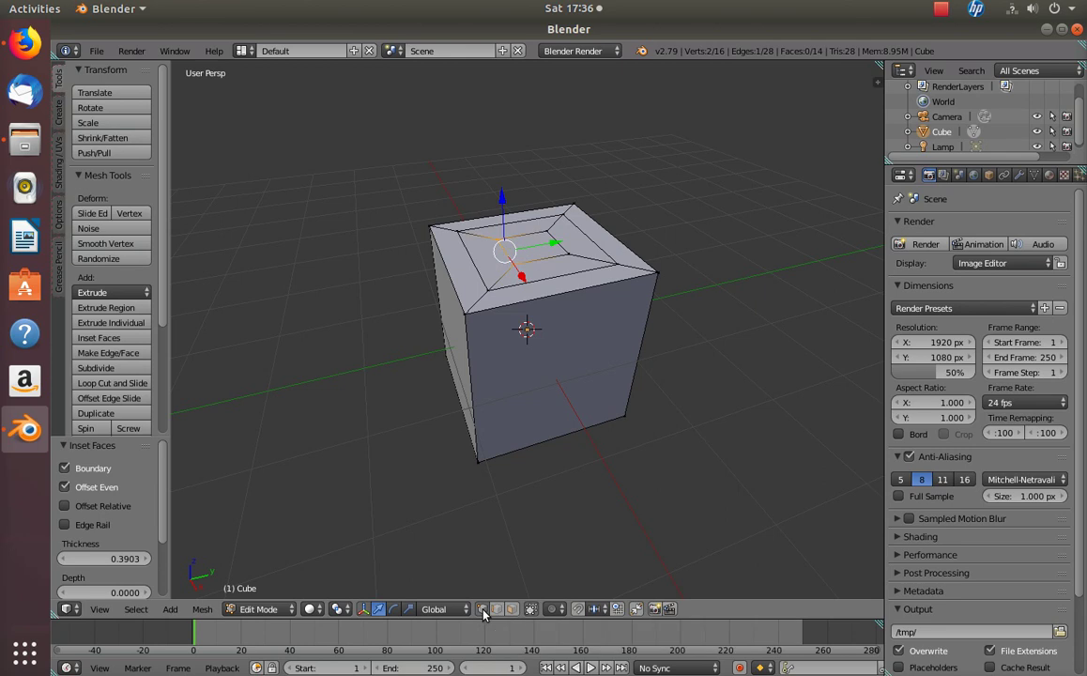
right_click(420, 211)
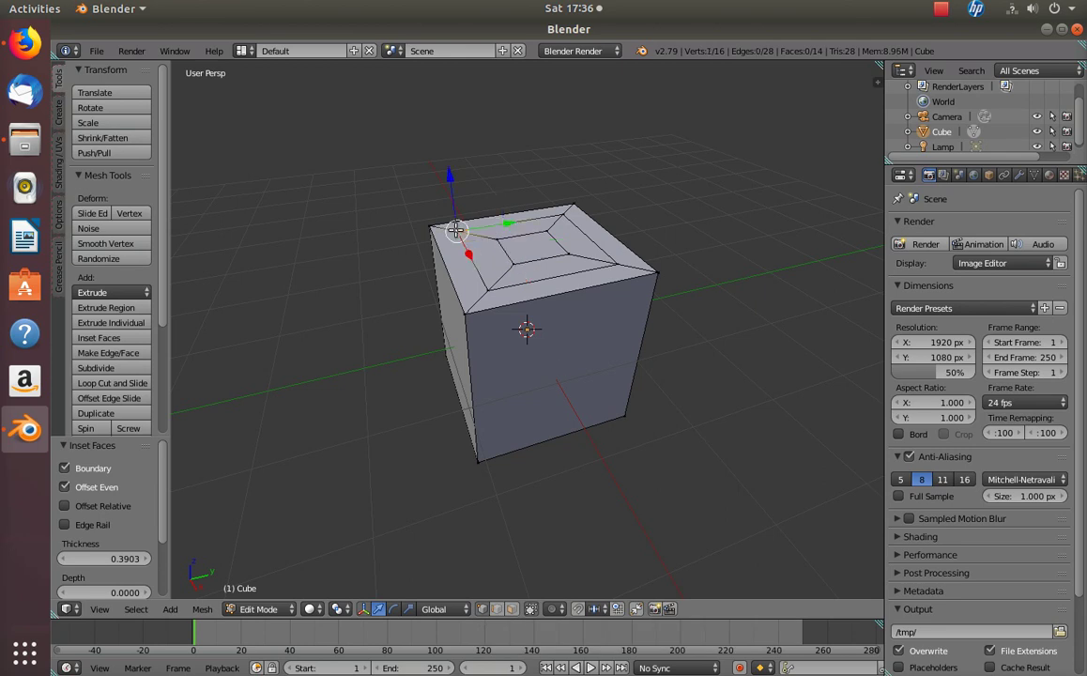
right_click(511, 198)
scroll(605, 393, "up", 3)
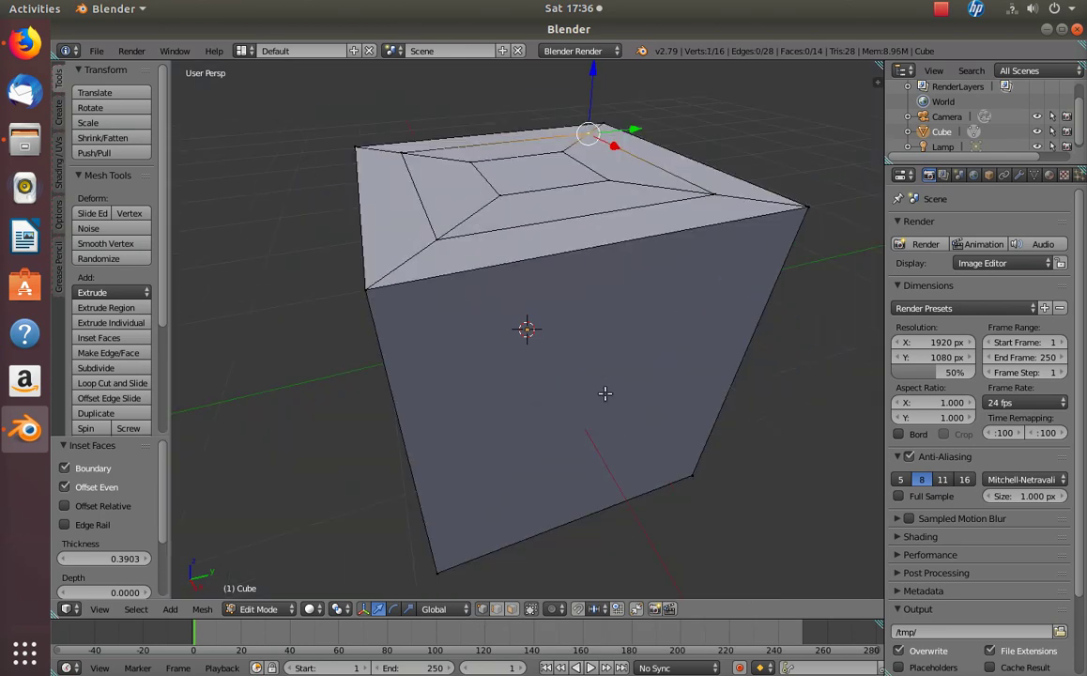
middle_click_drag(485, 233, 437, 249)
right_click(495, 260)
right_click(616, 235)
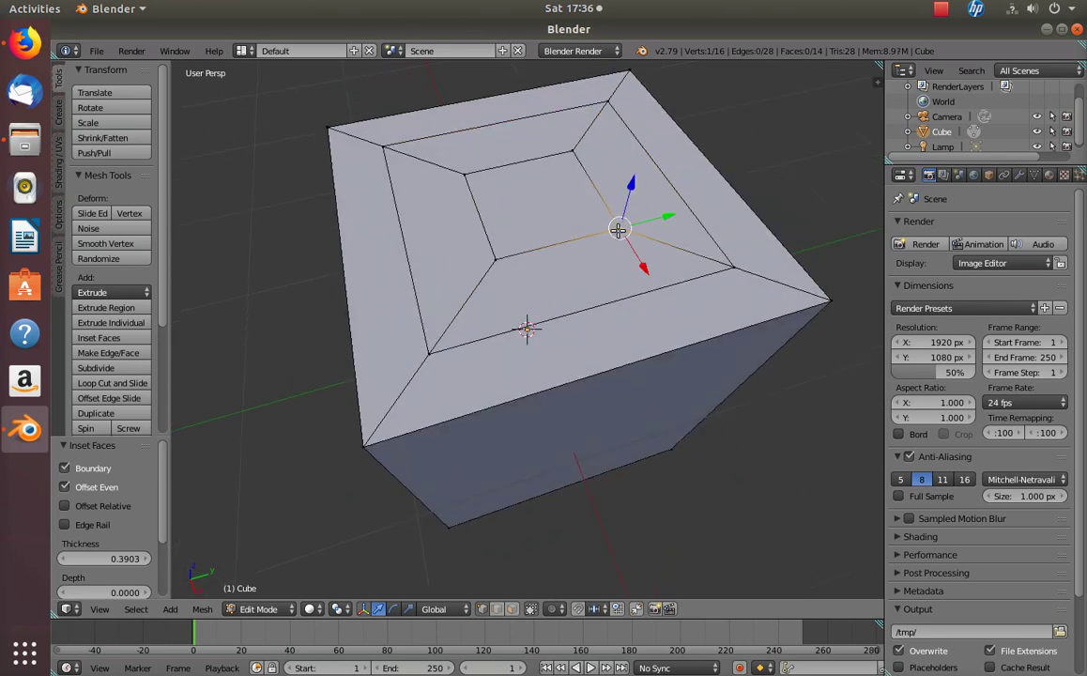
right_click(574, 147)
right_click(441, 176)
right_click(356, 139)
middle_click_drag(566, 371, 573, 337)
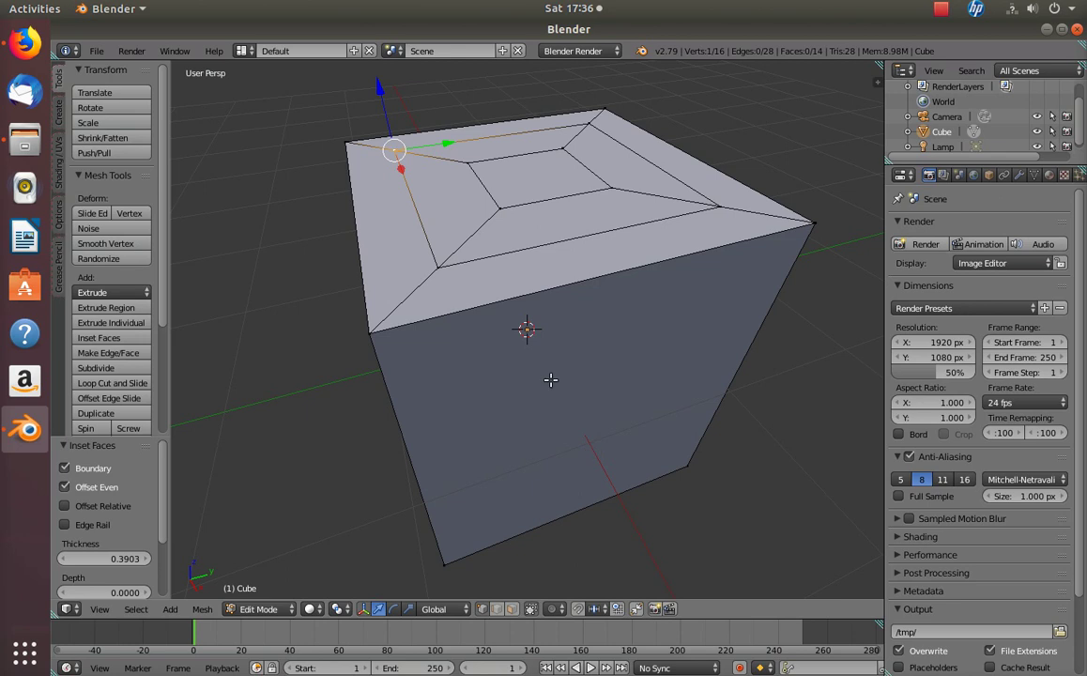
Switch back to face selection and select the small central face on the cube's top.
middle_click_drag(581, 387, 526, 351)
left_click(512, 610)
right_click(537, 208)
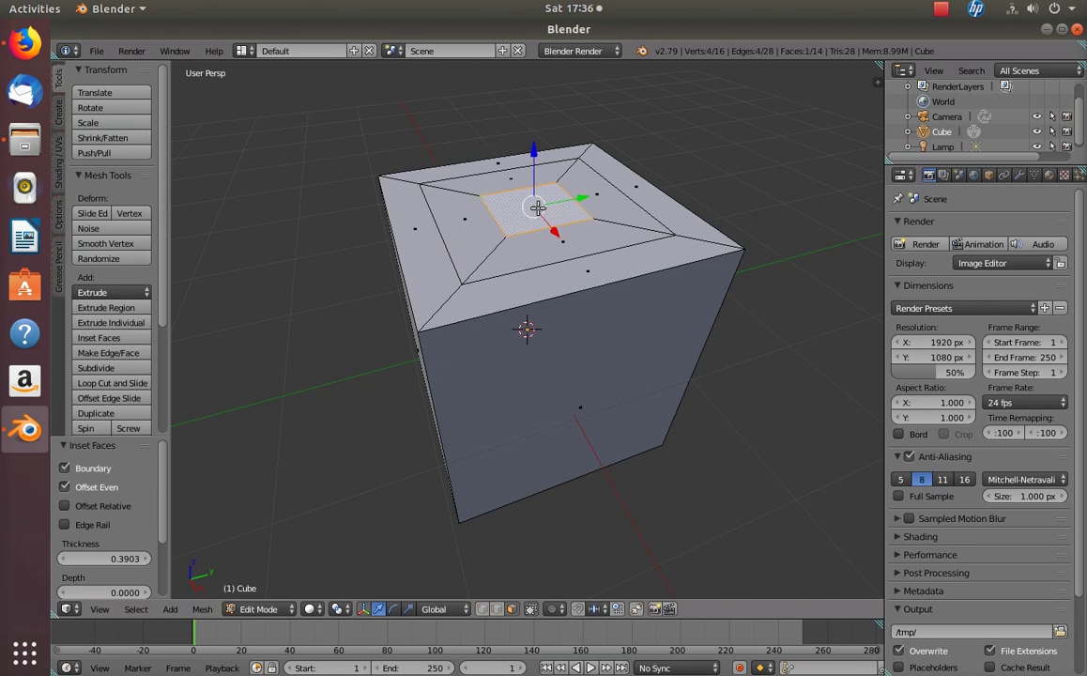
Scale the small central face on the cube's top to about 0.88 of its size.
scroll(592, 352, "down", 2)
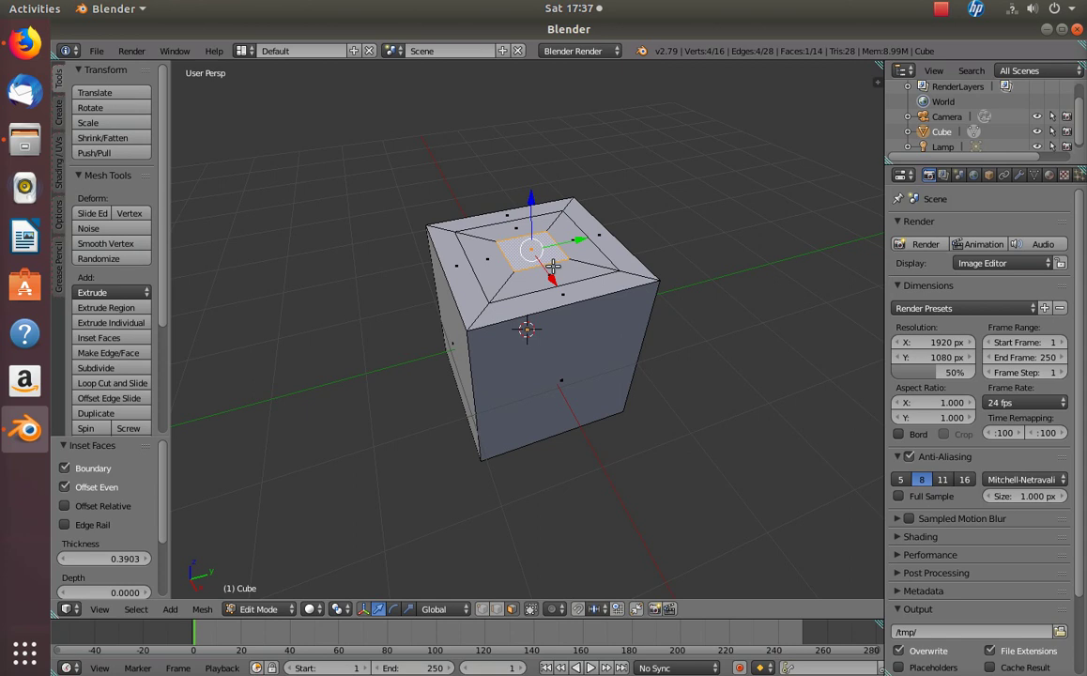
key("s")
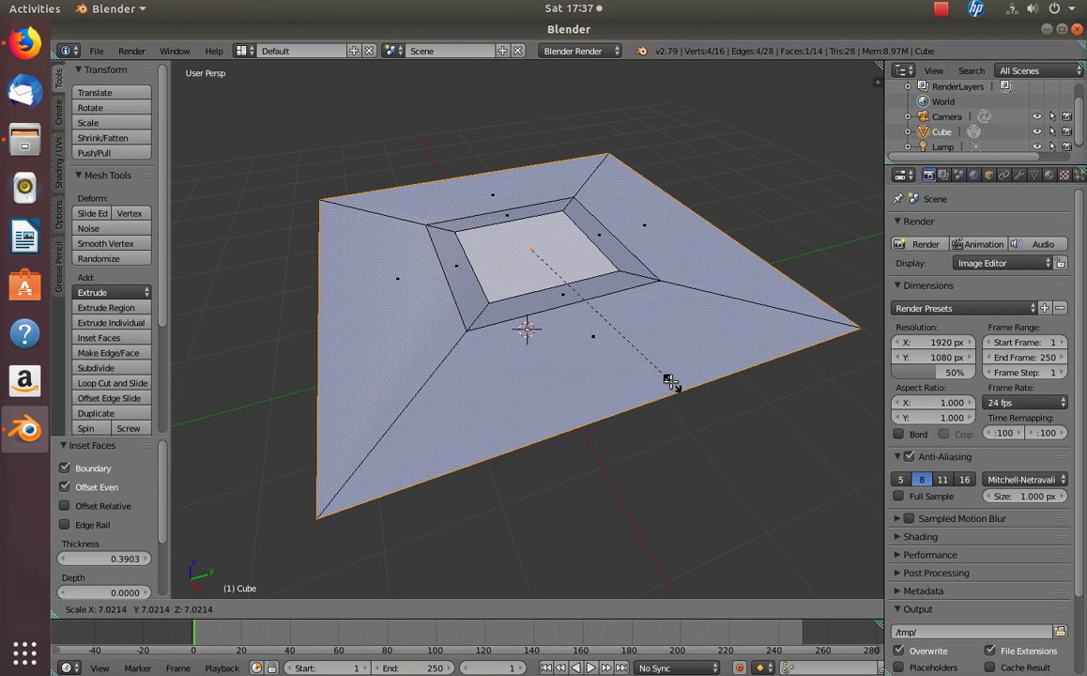
left_click(549, 248)
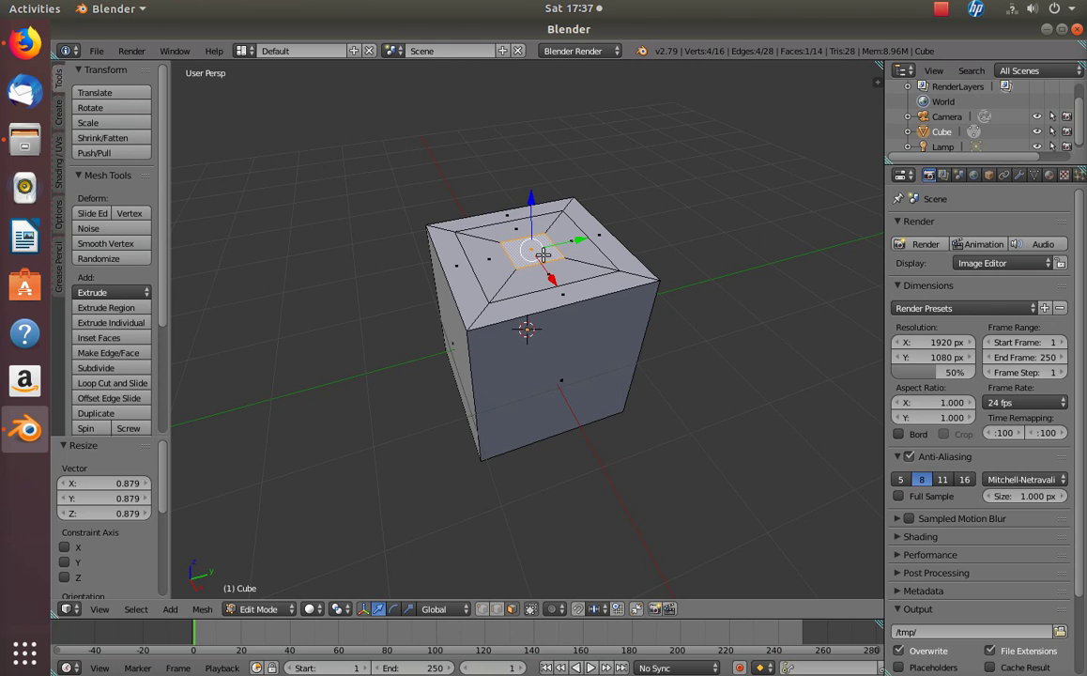
Extrude the small central face upward by about 0.66 to form a neck on the cube.
middle_click_drag(543, 254, 547, 293)
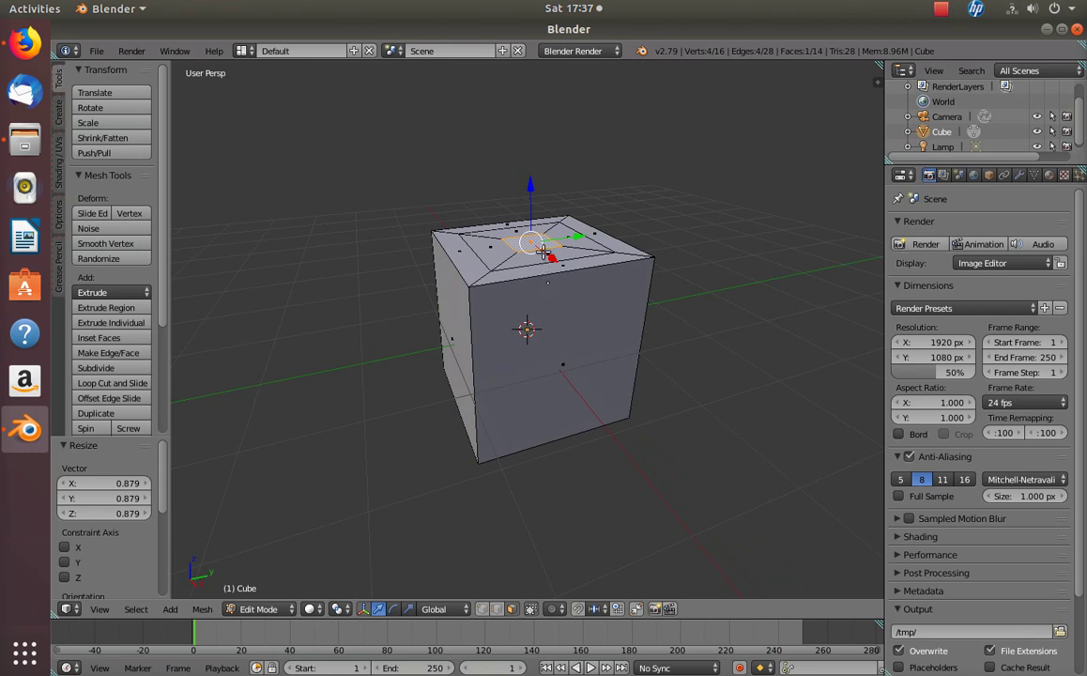
middle_click_drag(545, 291, 554, 263)
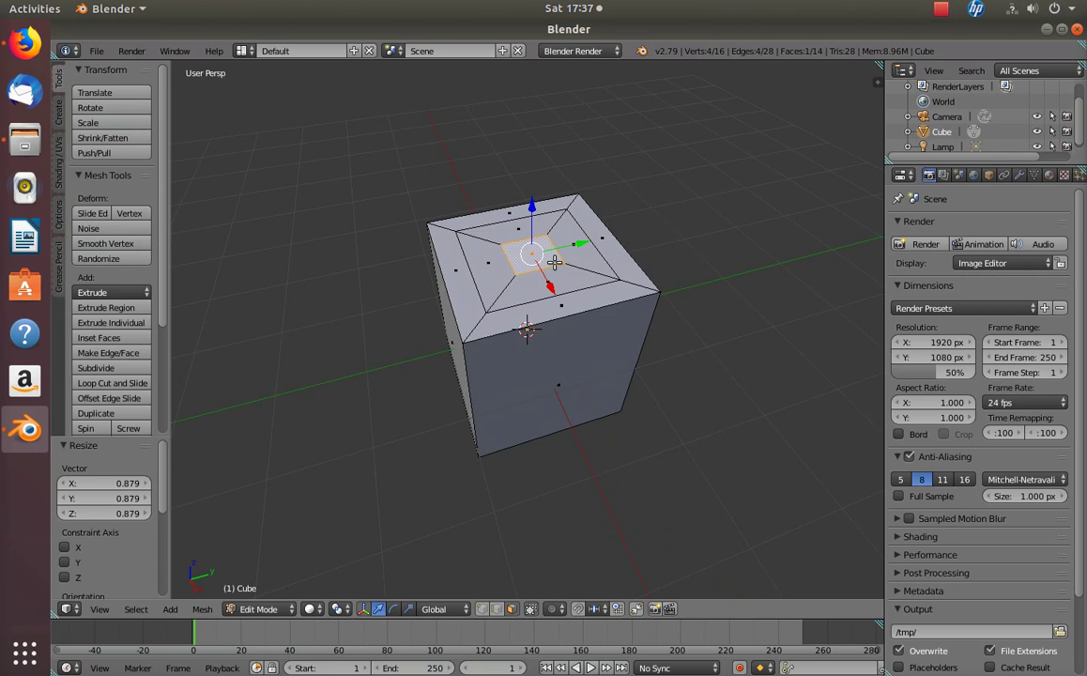
key("e")
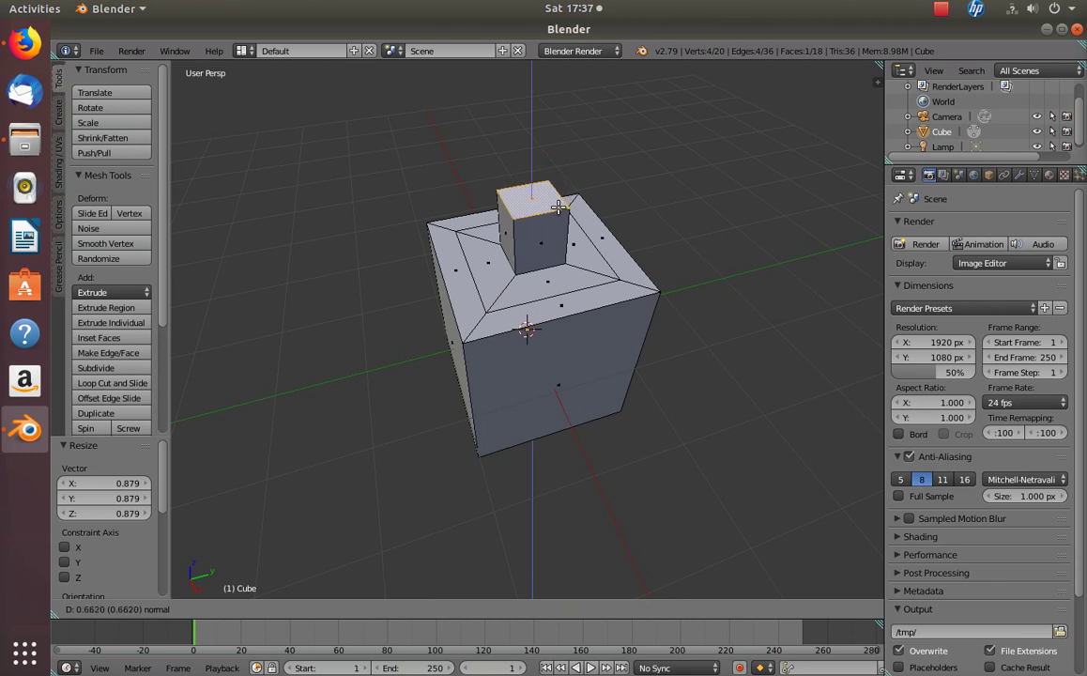
left_click(557, 208)
Extrude the neck's top face upward by about 0.29 and scale it up by about 2.5 into a flare.
middle_click_drag(482, 299, 557, 222)
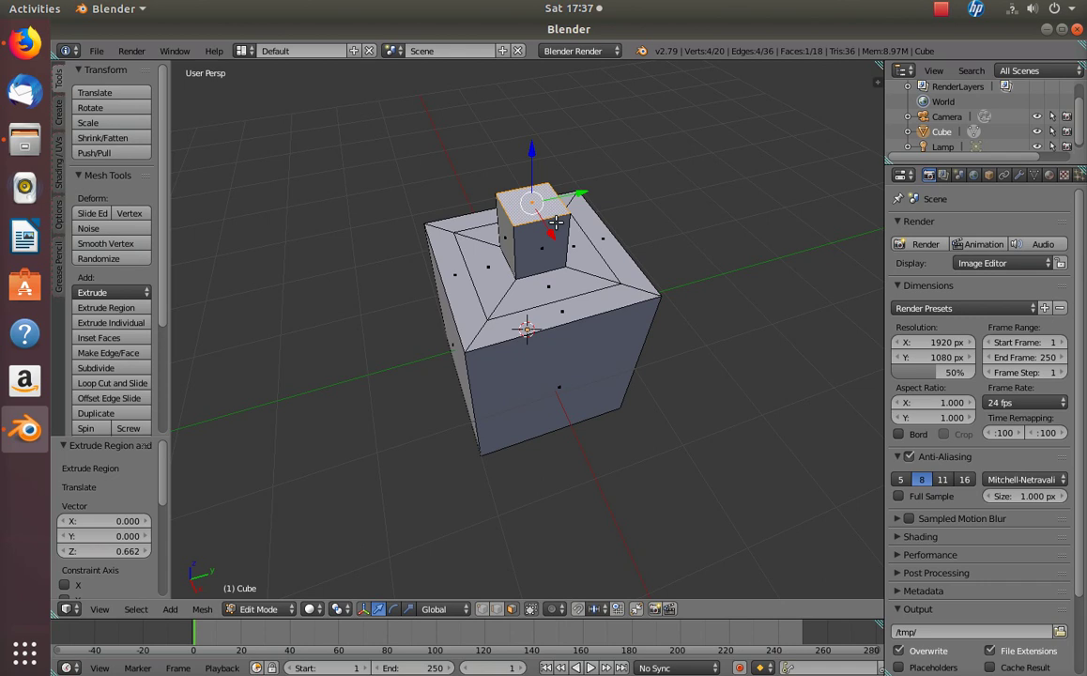
key("e")
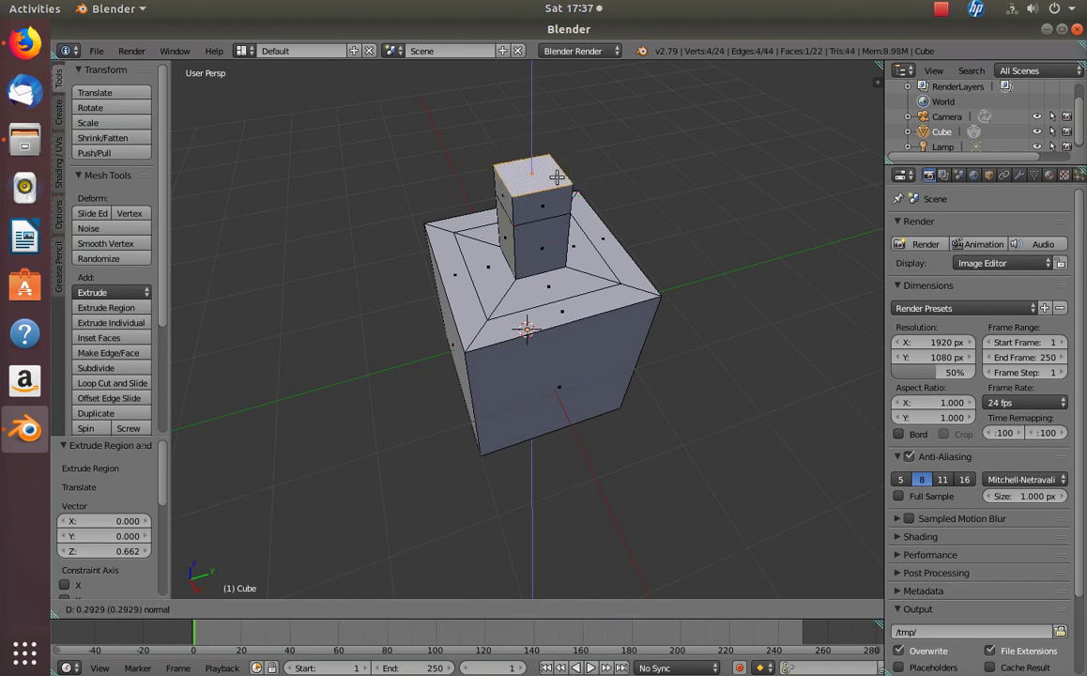
left_click(557, 176)
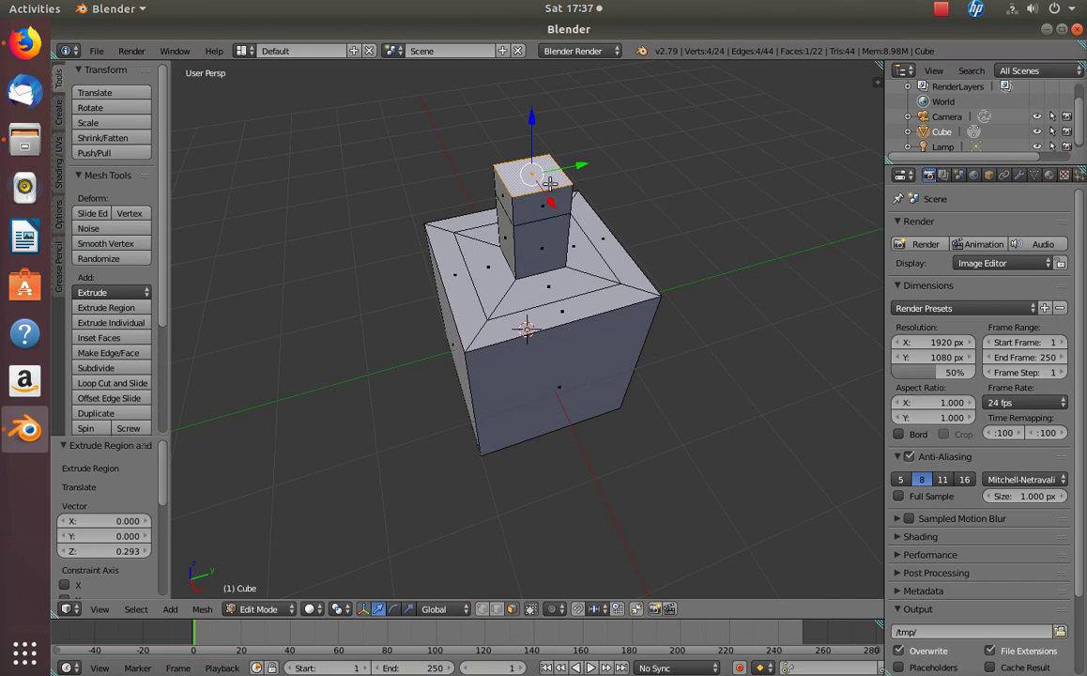
key("s")
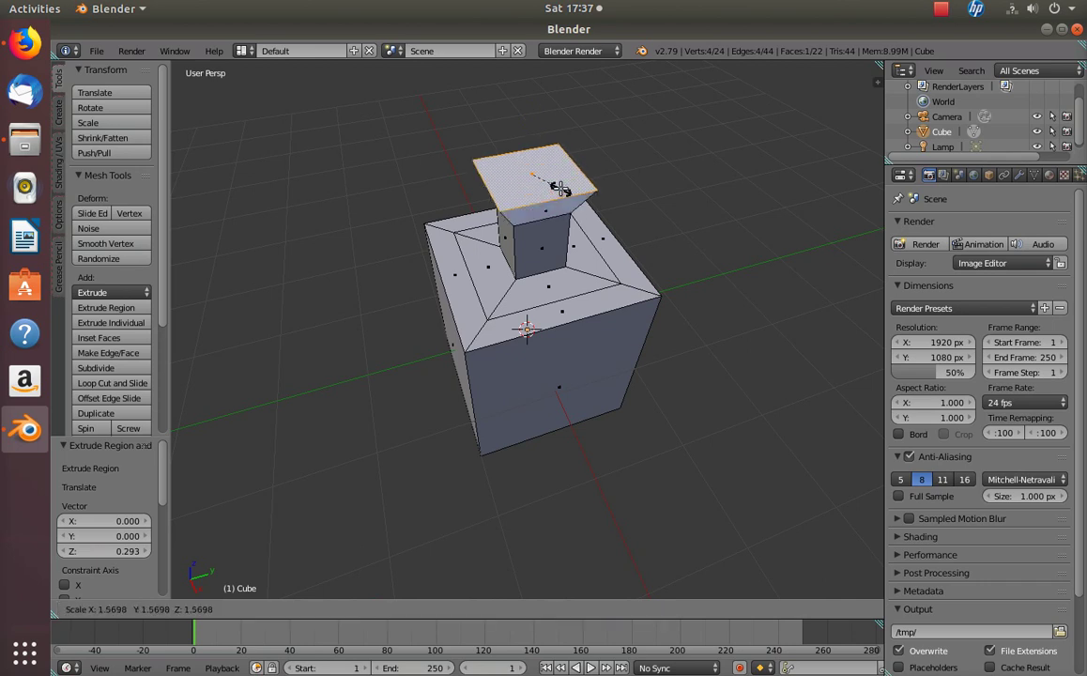
left_click(576, 197)
Extrude the flared top face upward by about 0.52 to form an upper block.
middle_click_drag(578, 196, 581, 182)
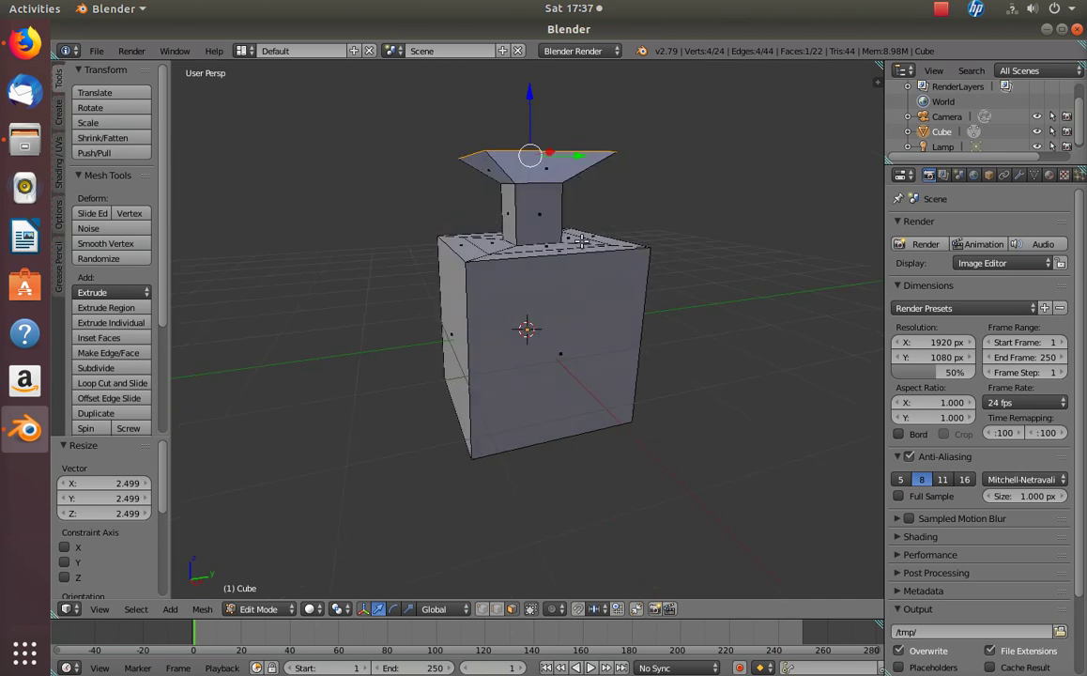
middle_click_drag(582, 241, 564, 223)
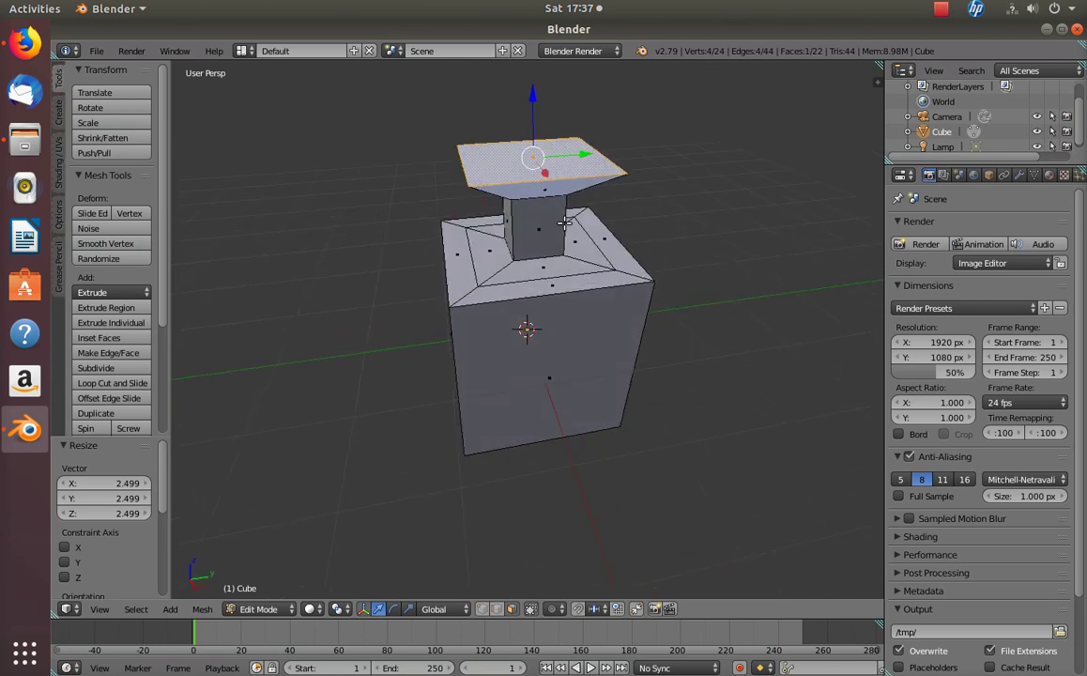
key("e")
left_click(570, 161)
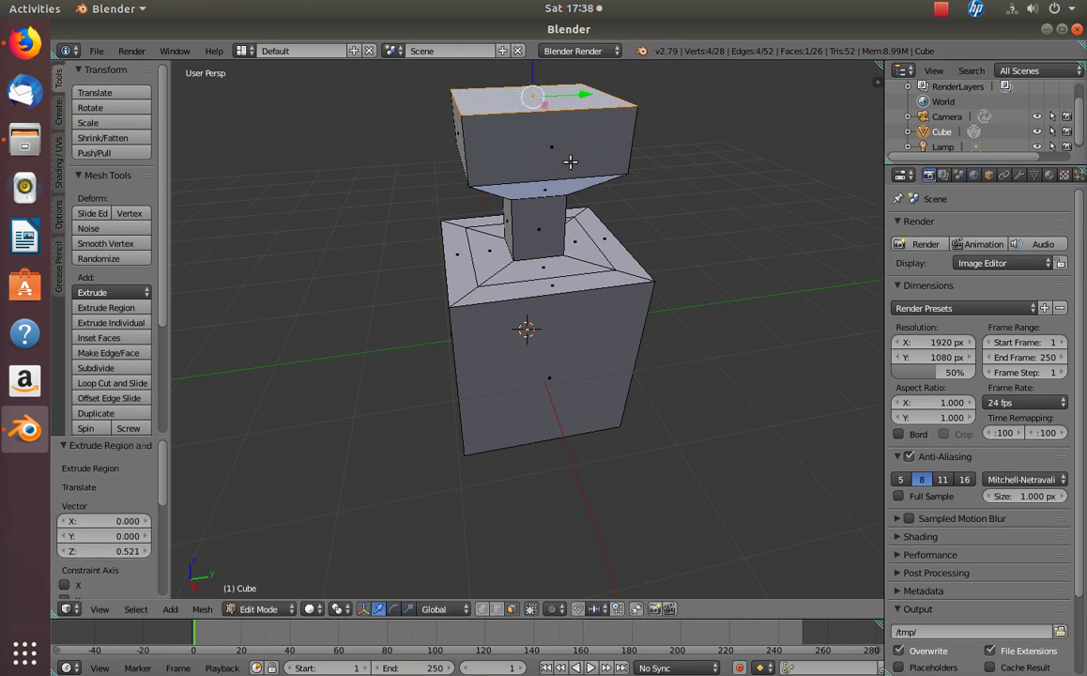
Inset the upper block's top face by about 0.43 and extrude the inner face by about X -0.242, Y 0.062, Z 0.314.
key("i")
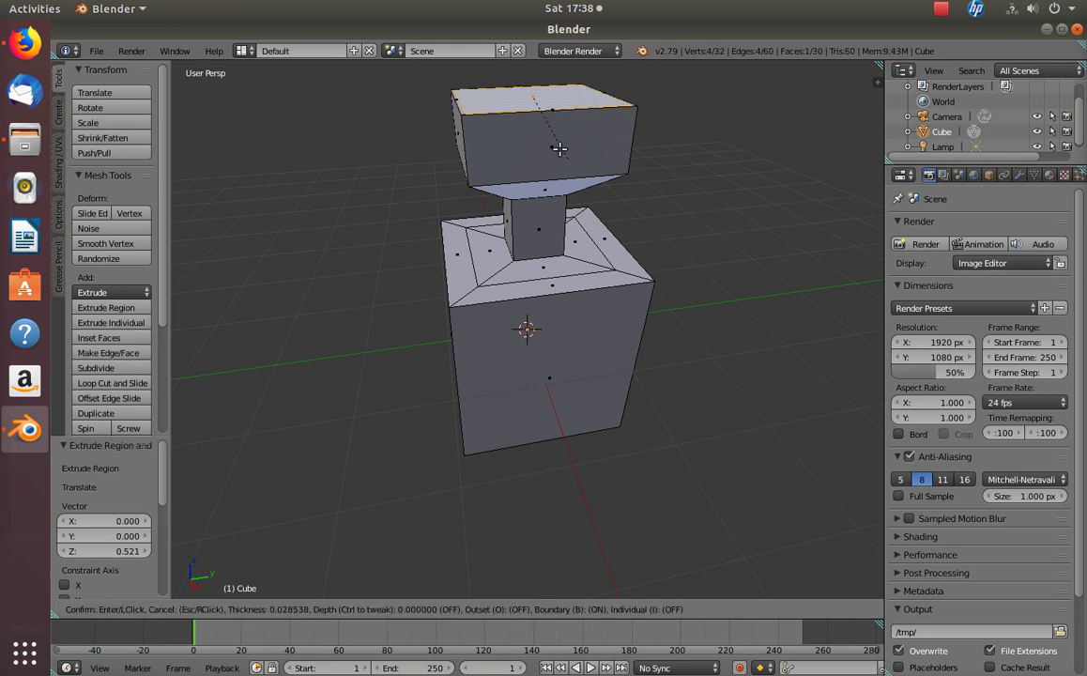
left_click(551, 119)
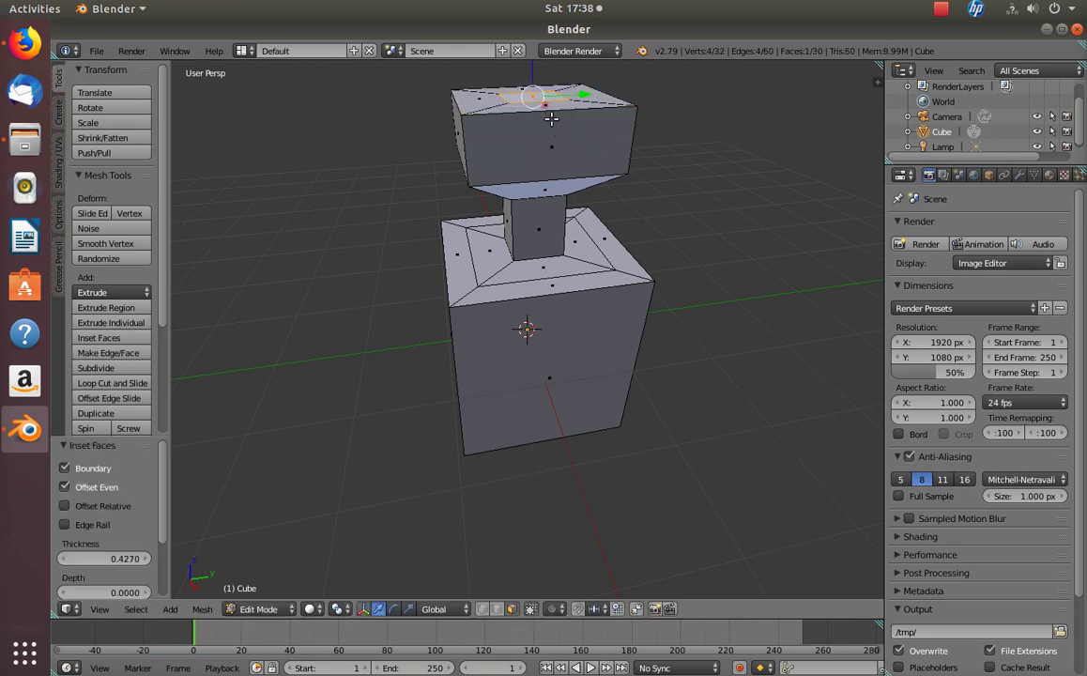
key("e")
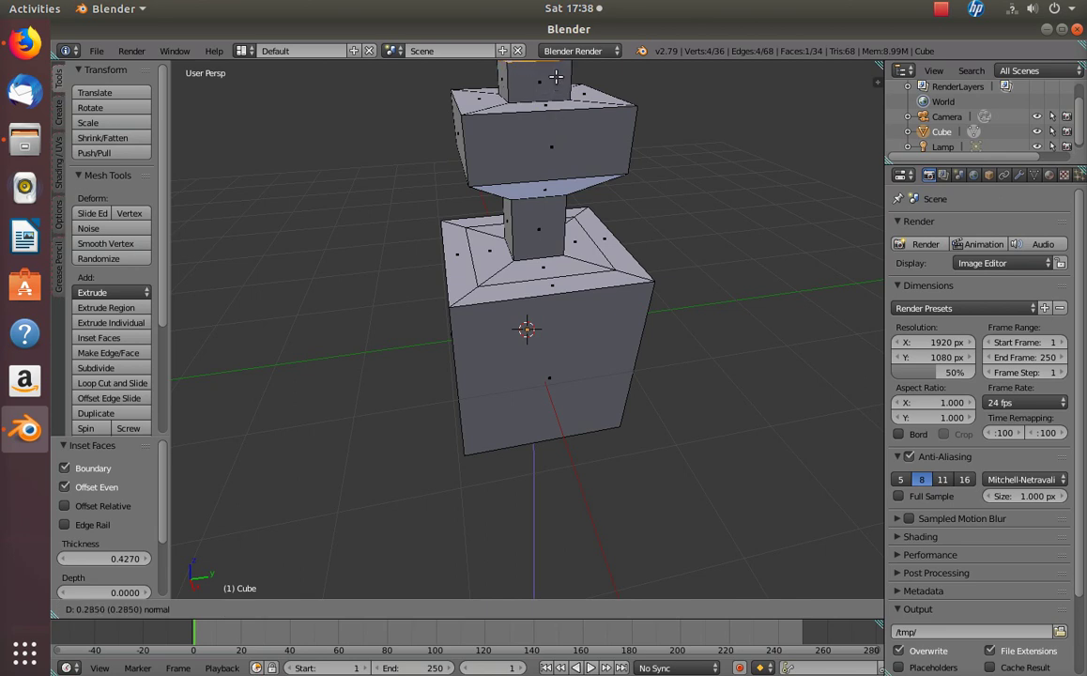
key("z")
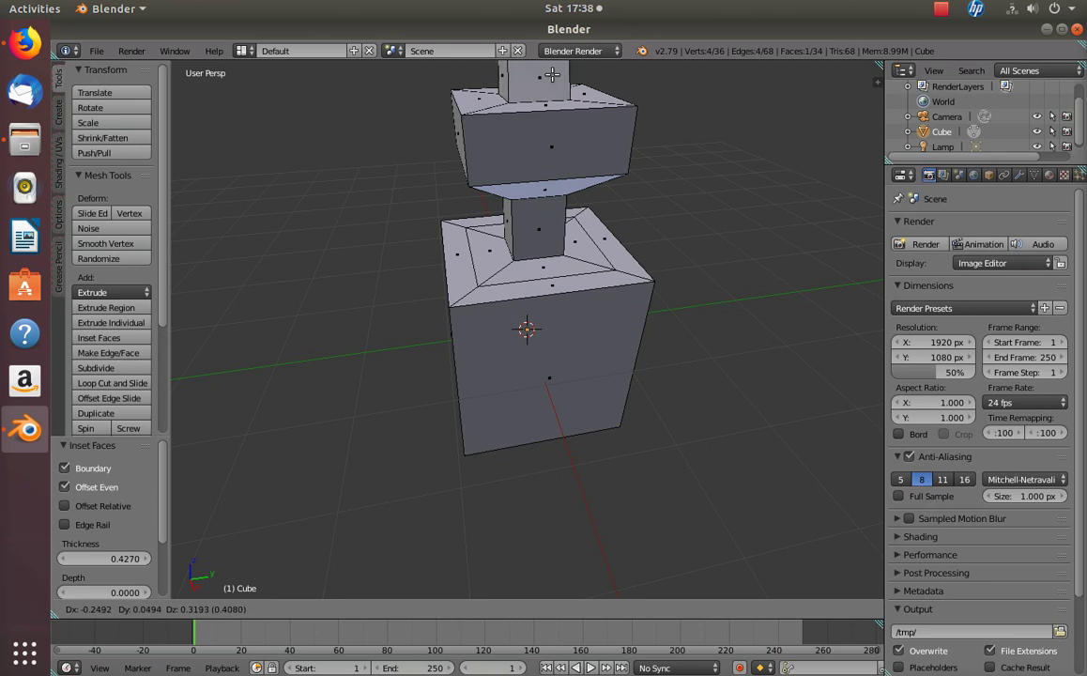
left_click(553, 75)
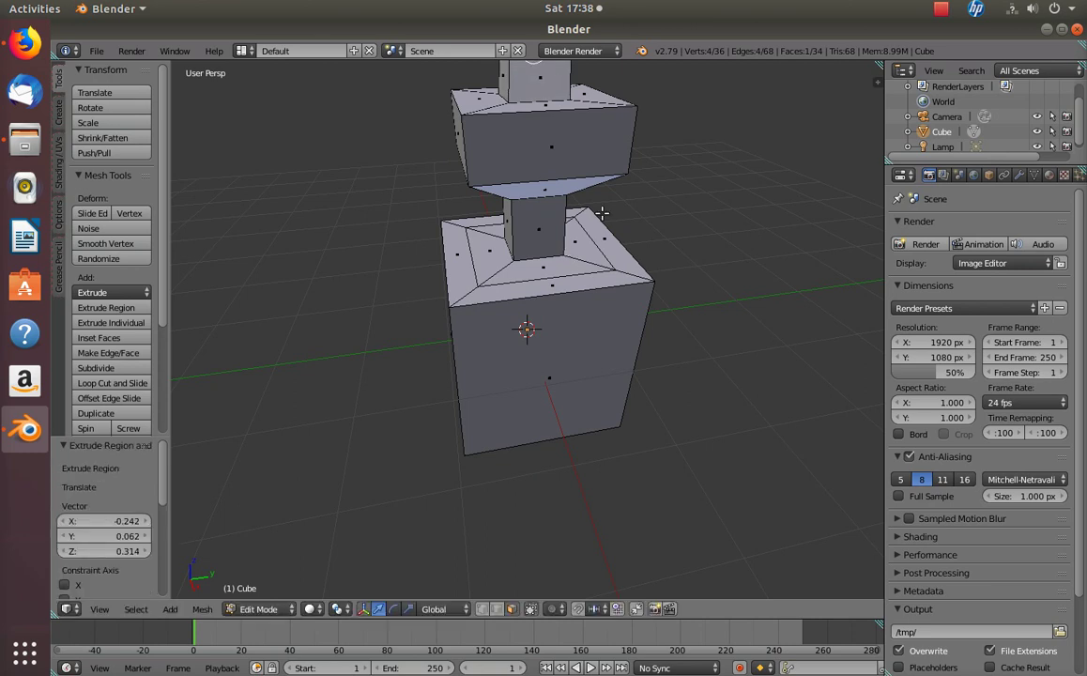
Rotate the topmost face of the model by about -27.8° so that it tilts.
scroll(545, 193, "down", 3)
middle_click_drag(585, 215, 563, 244)
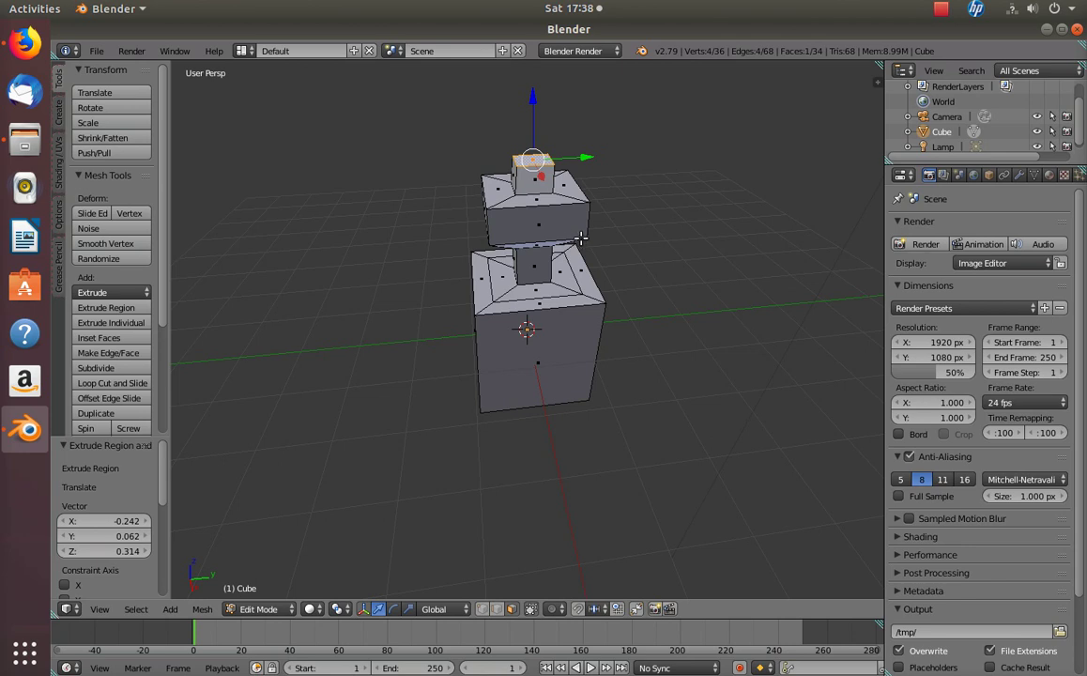
scroll(581, 241, "down", 1)
scroll(581, 239, "up", 1)
key("r")
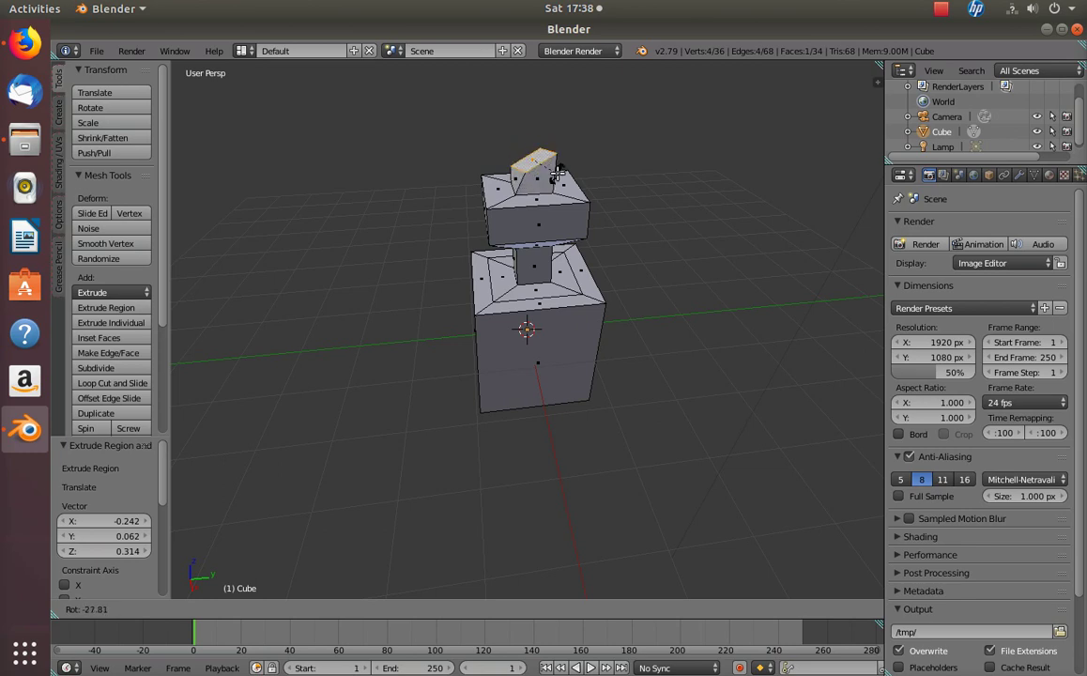
left_click(557, 172)
left_click(543, 219)
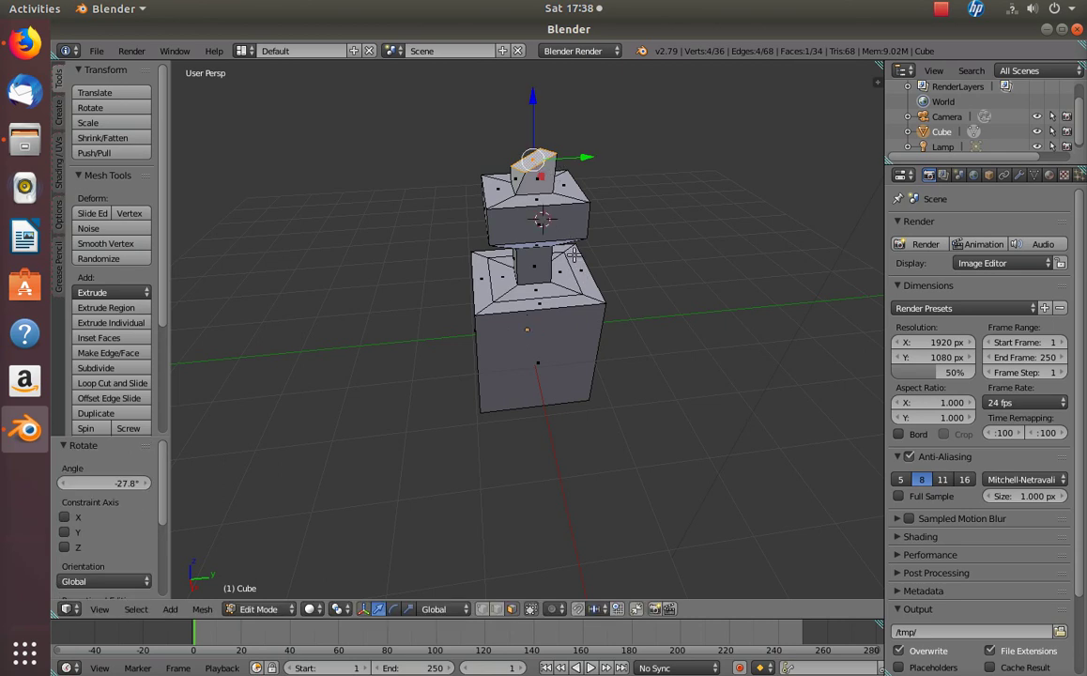
middle_click_drag(490, 198, 424, 221)
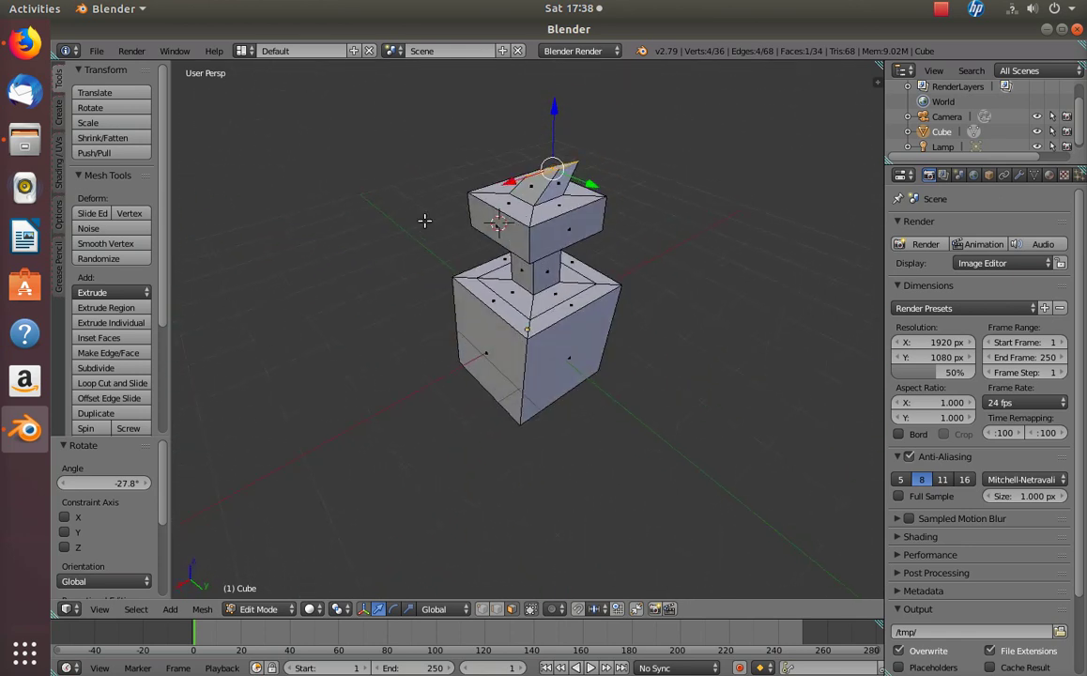